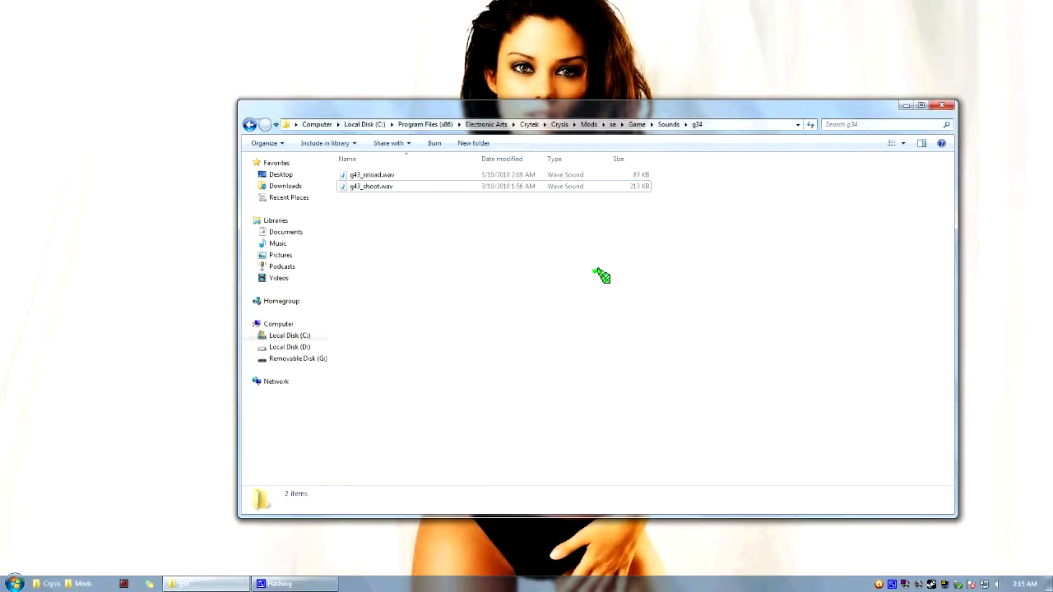
Step: Examine the two wave files in the g34 sounds folder and the folder's full path
{"action": "left_click_drag", "start_coordinate": [453, 232], "coordinate": [510, 183]}
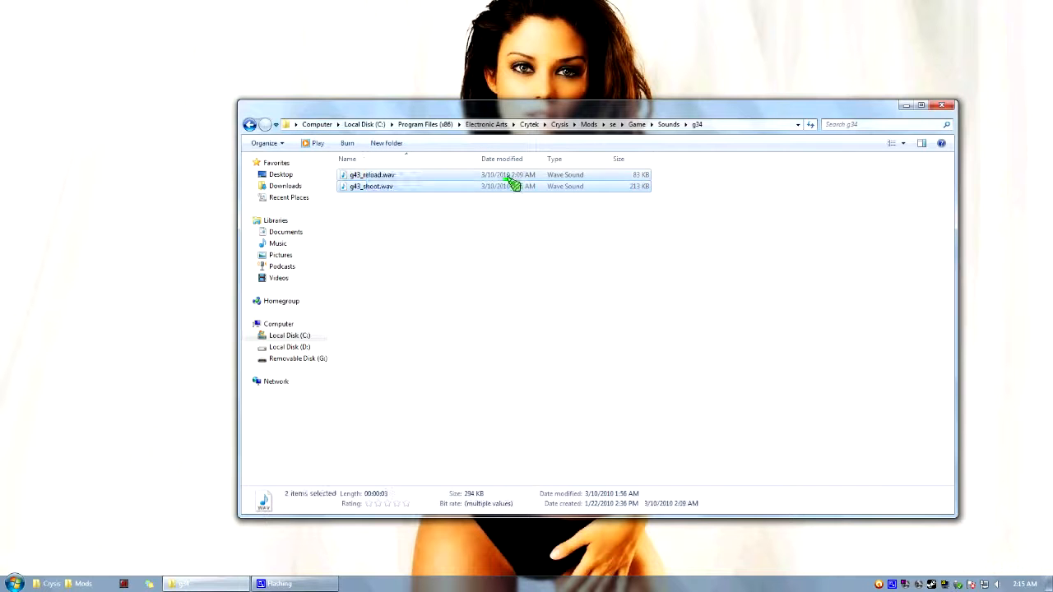
{"action": "left_click", "coordinate": [716, 125]}
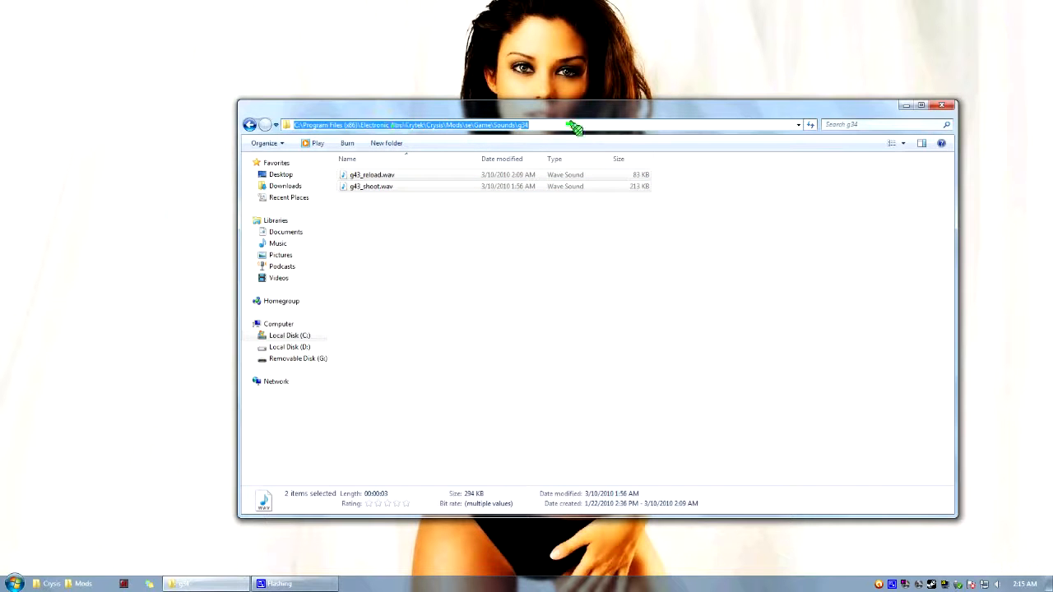
{"action": "left_click", "coordinate": [496, 287]}
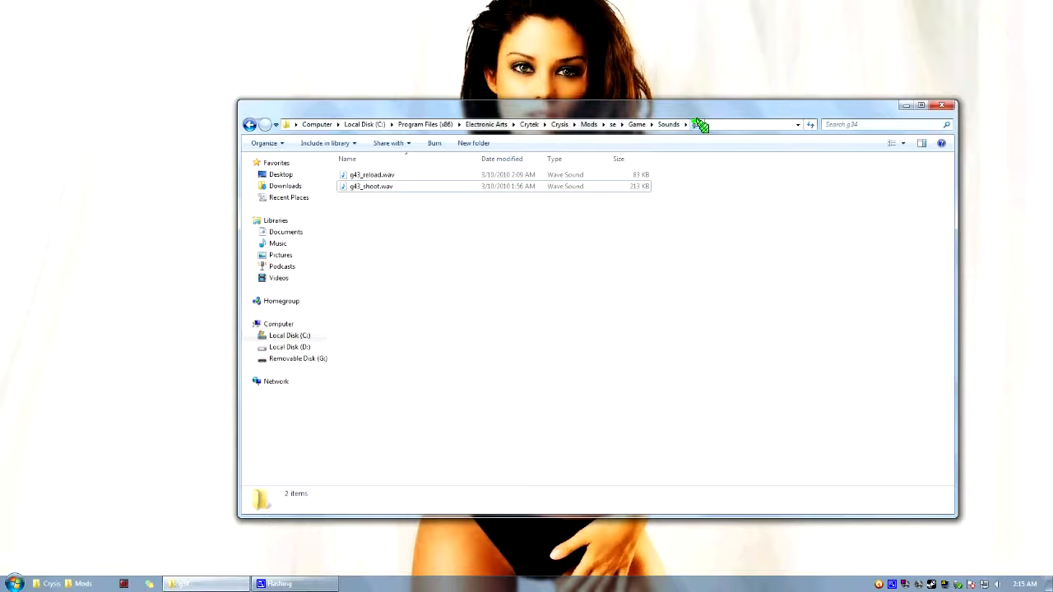
{"action": "left_click_drag", "start_coordinate": [406, 222], "coordinate": [354, 164]}
{"action": "left_click", "coordinate": [399, 210]}
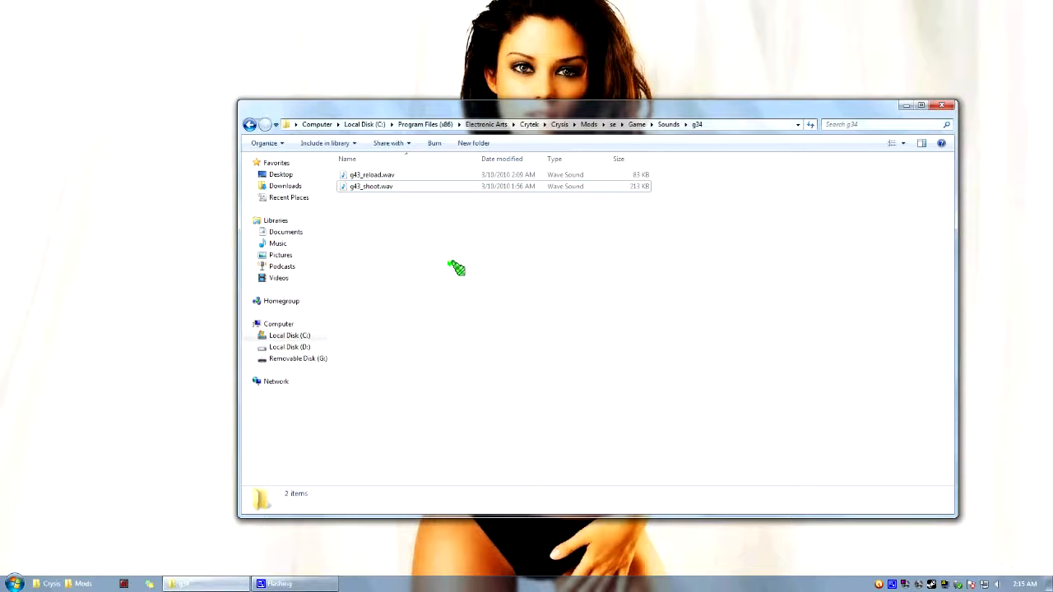
Step: Launch FMOD Designer and dismiss its startup message
{"action": "left_click", "coordinate": [14, 584]}
{"action": "left_click", "coordinate": [78, 428]}
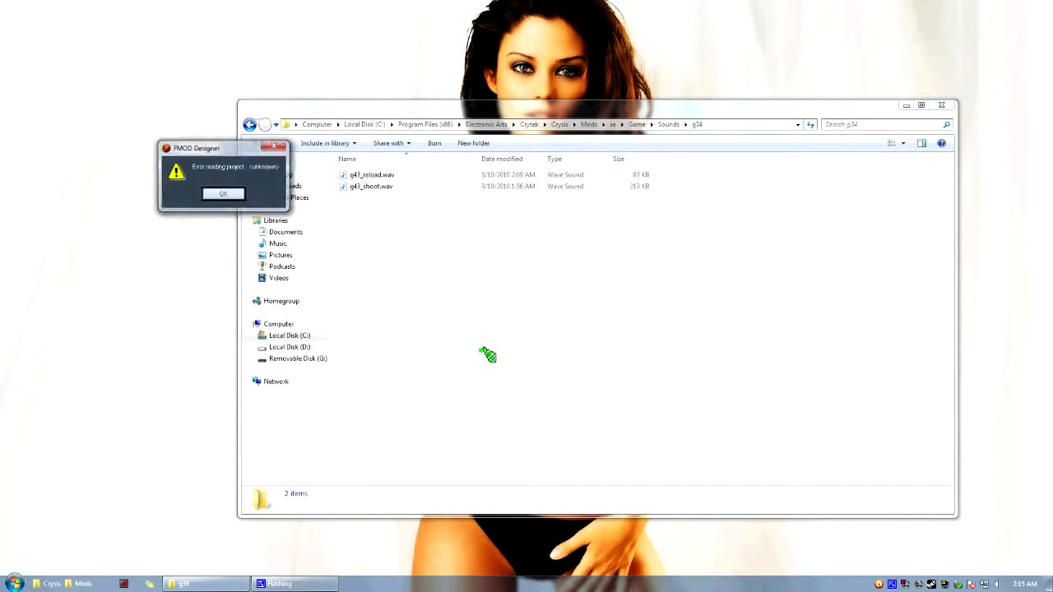
{"action": "left_click", "coordinate": [222, 194]}
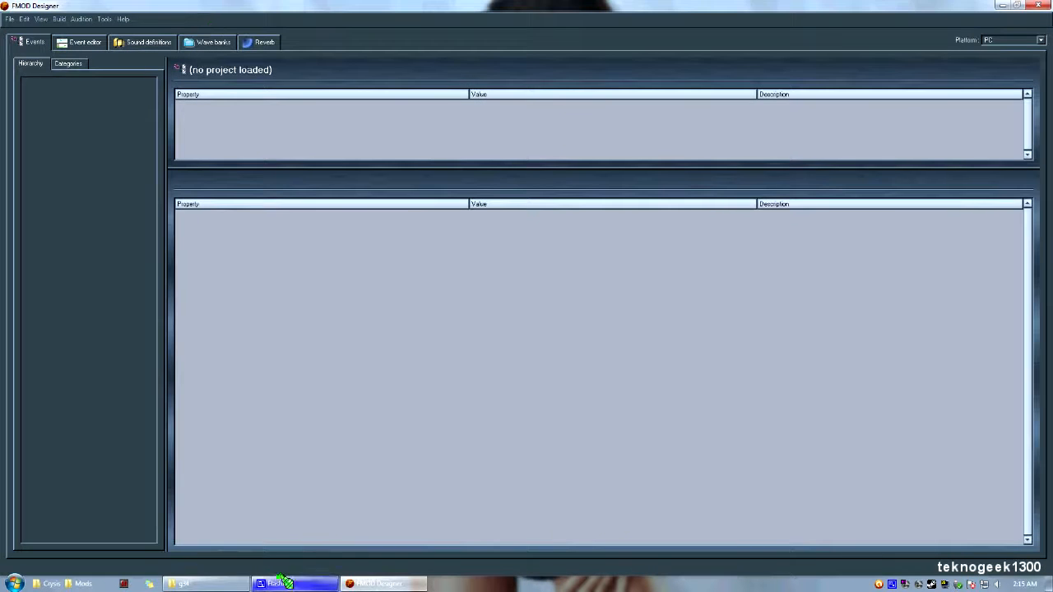
Step: Create a new FMOD Designer project named g43, saved in the mod's Game\Sounds\g34 folder using the path copied from Explorer
{"action": "left_click", "coordinate": [205, 584]}
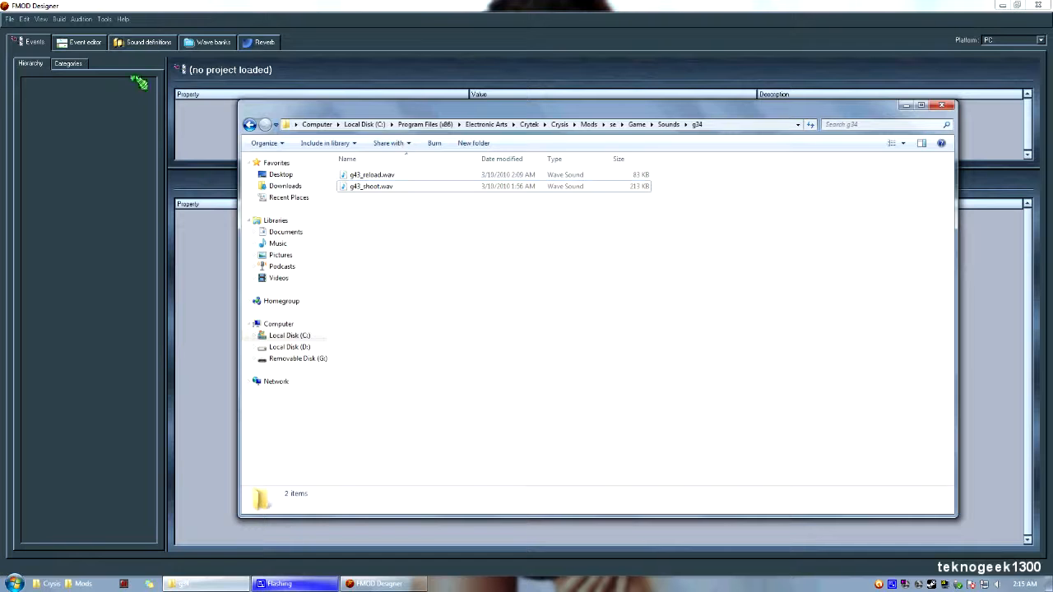
{"action": "left_click", "coordinate": [11, 16]}
{"action": "left_click", "coordinate": [24, 30]}
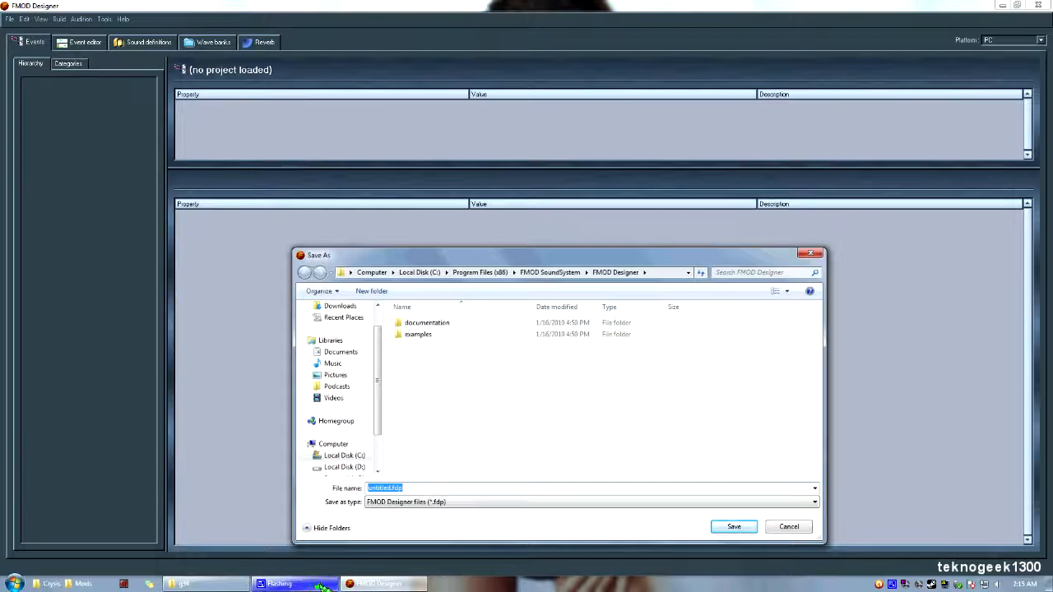
{"action": "left_click", "coordinate": [207, 583]}
{"action": "left_click", "coordinate": [674, 124]}
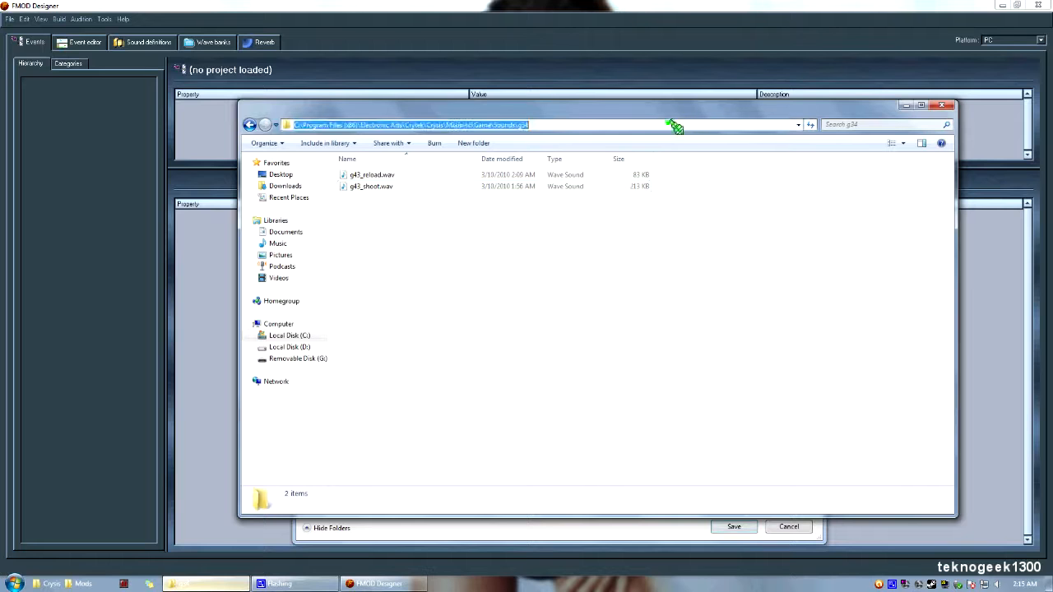
{"action": "right_click", "coordinate": [435, 125]}
{"action": "left_click", "coordinate": [461, 157]}
{"action": "key", "text": "alt+Tab"}
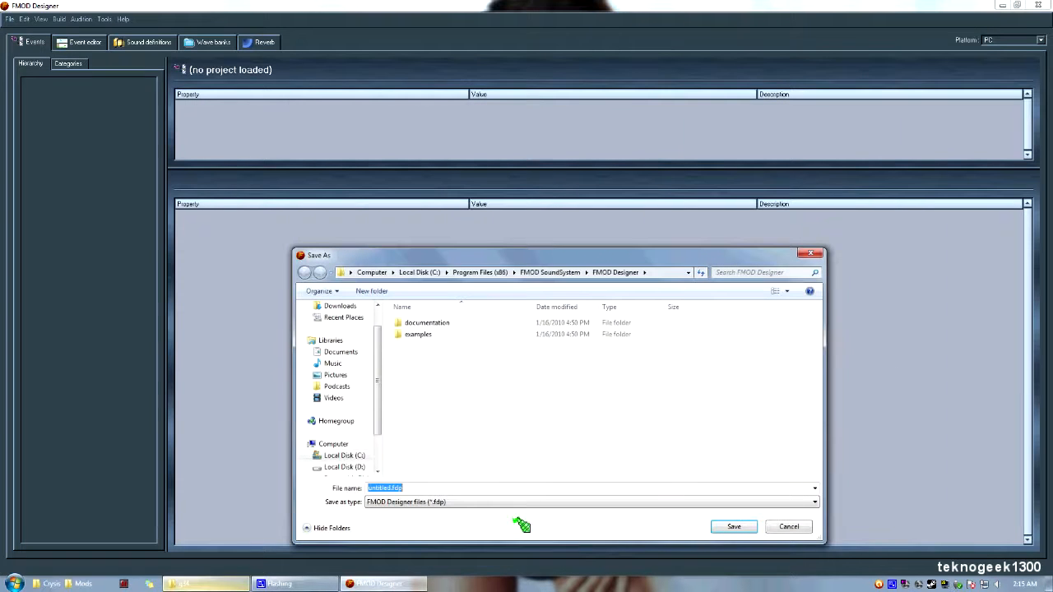
{"action": "key", "text": "ctrl+v"}
{"action": "left_click", "coordinate": [734, 526]}
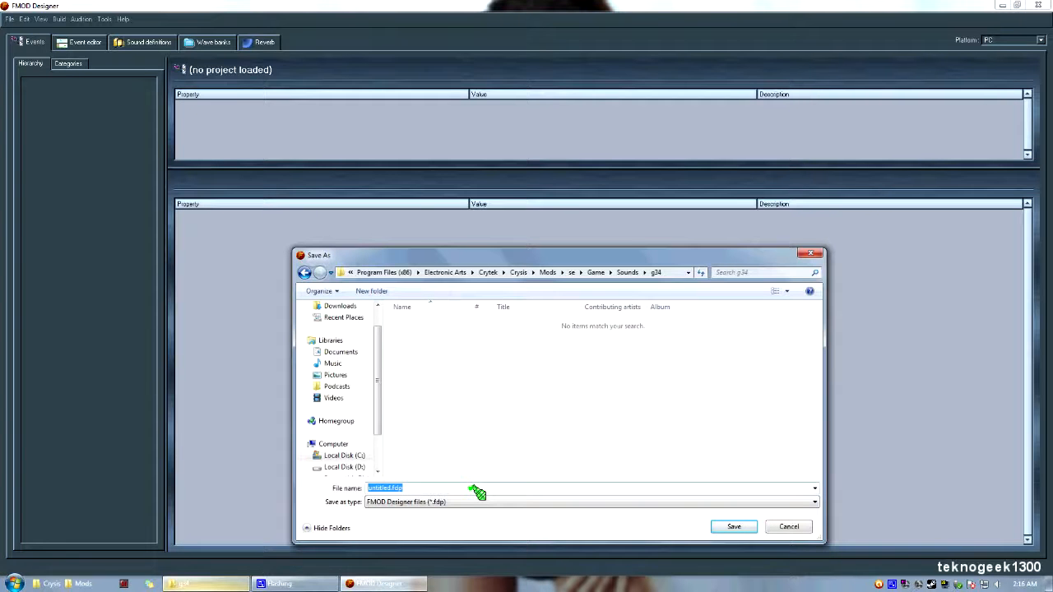
{"action": "type", "text": "g43"}
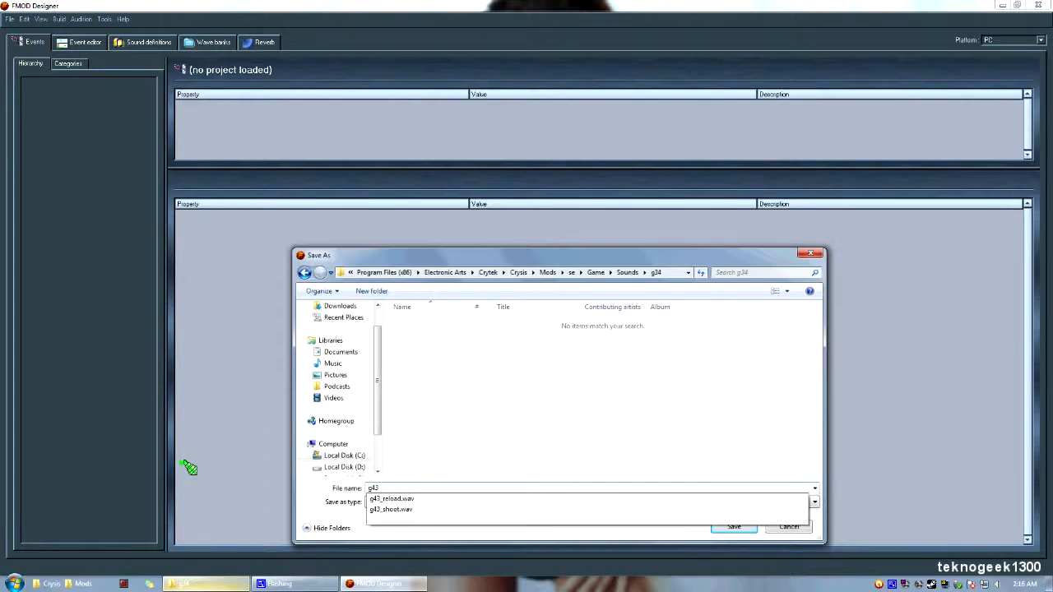
{"action": "key", "text": "Return"}
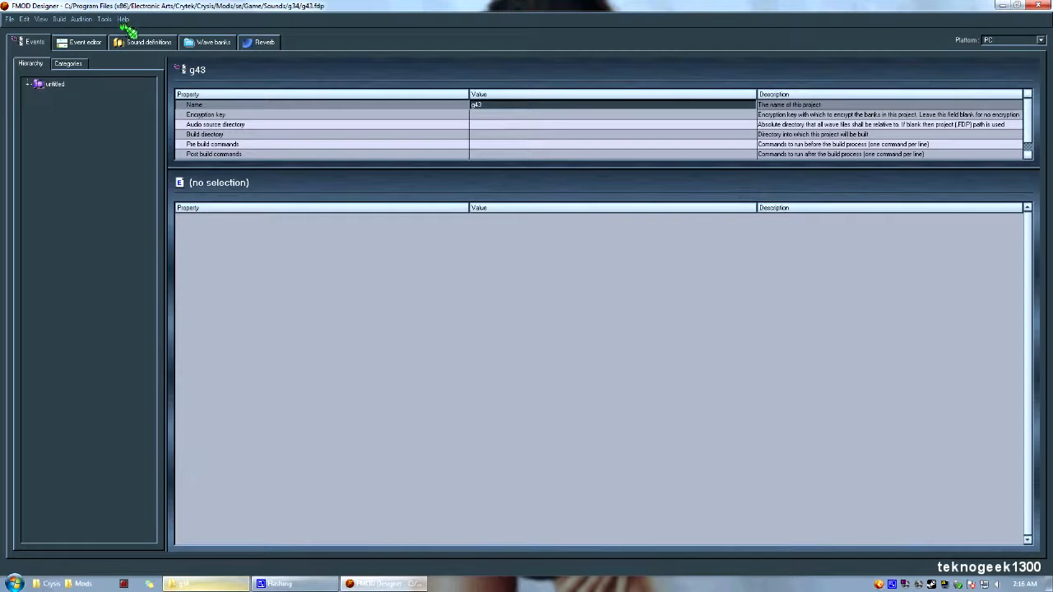
Step: Rename the untitled event group to fire and name its event fire as well
{"action": "left_click", "coordinate": [47, 83]}
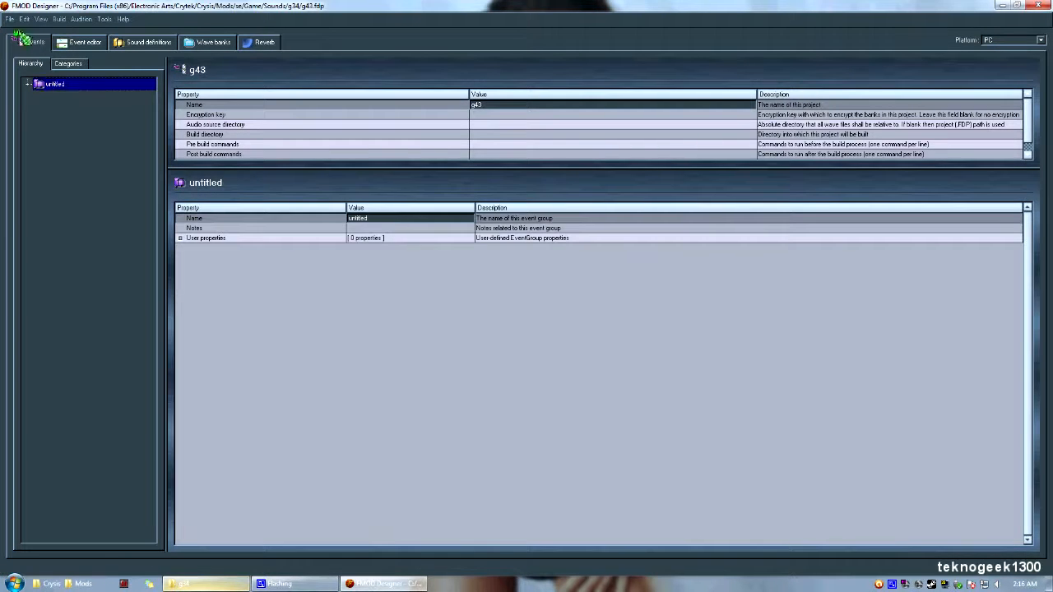
{"action": "left_click", "coordinate": [387, 217]}
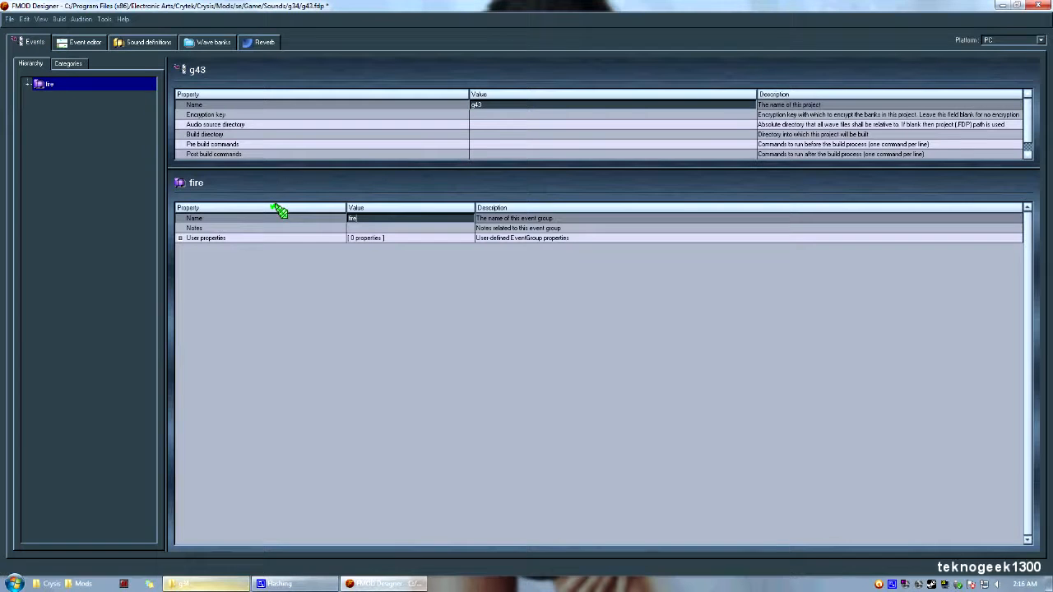
{"action": "right_click", "coordinate": [49, 106]}
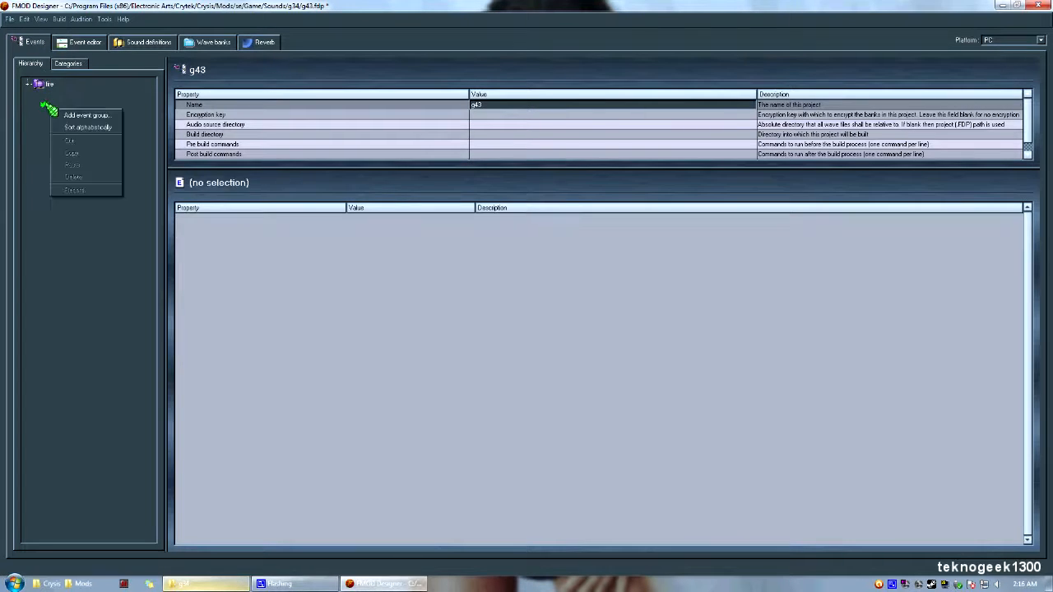
{"action": "key", "text": "Return"}
{"action": "left_click", "coordinate": [49, 97]}
{"action": "left_click", "coordinate": [379, 217]}
{"action": "type", "text": "fire"}
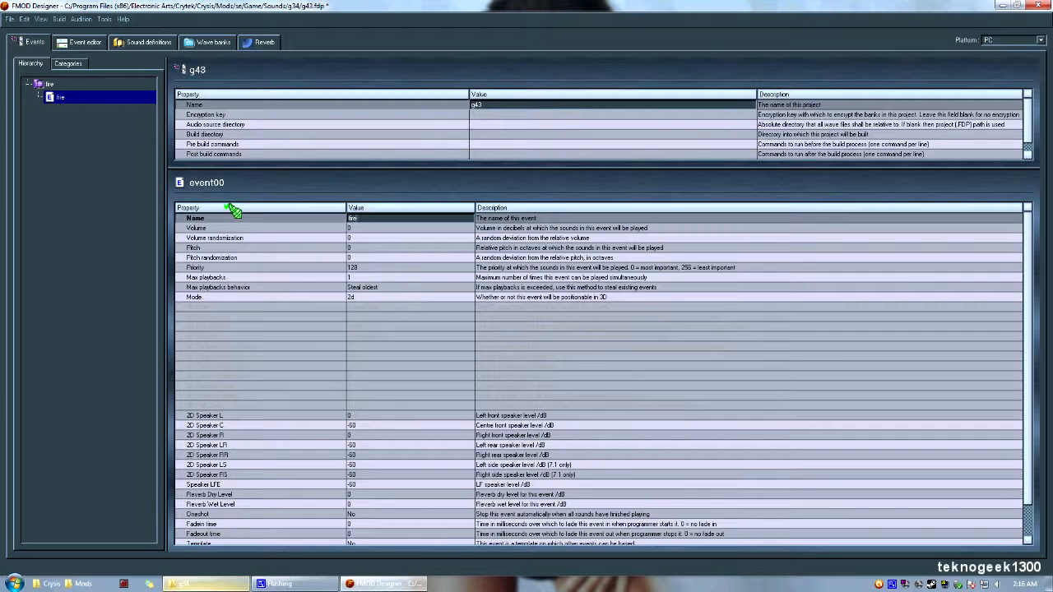
Step: Add an event group named reload and create an event named reload inside it without a template
{"action": "right_click", "coordinate": [59, 129]}
{"action": "left_click", "coordinate": [105, 148]}
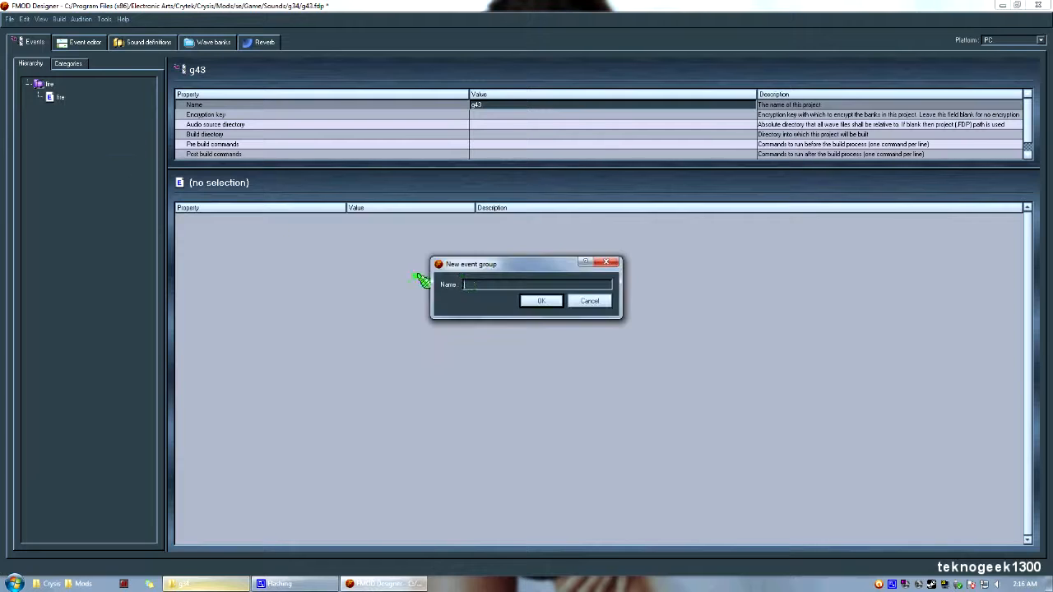
{"action": "type", "text": "reload"}
{"action": "key", "text": "Return"}
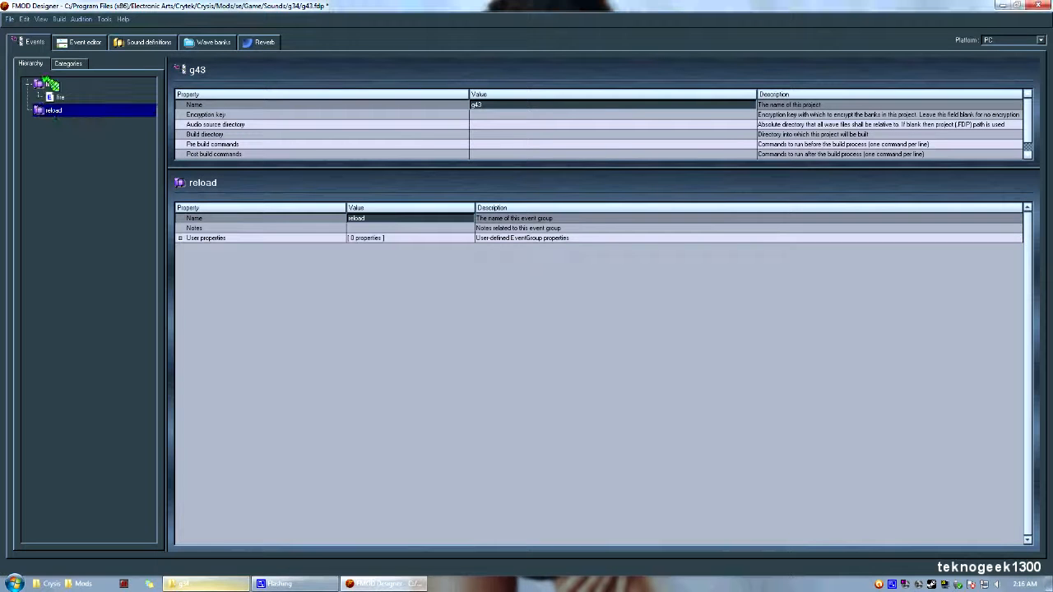
{"action": "right_click", "coordinate": [51, 112]}
{"action": "left_click", "coordinate": [79, 117]}
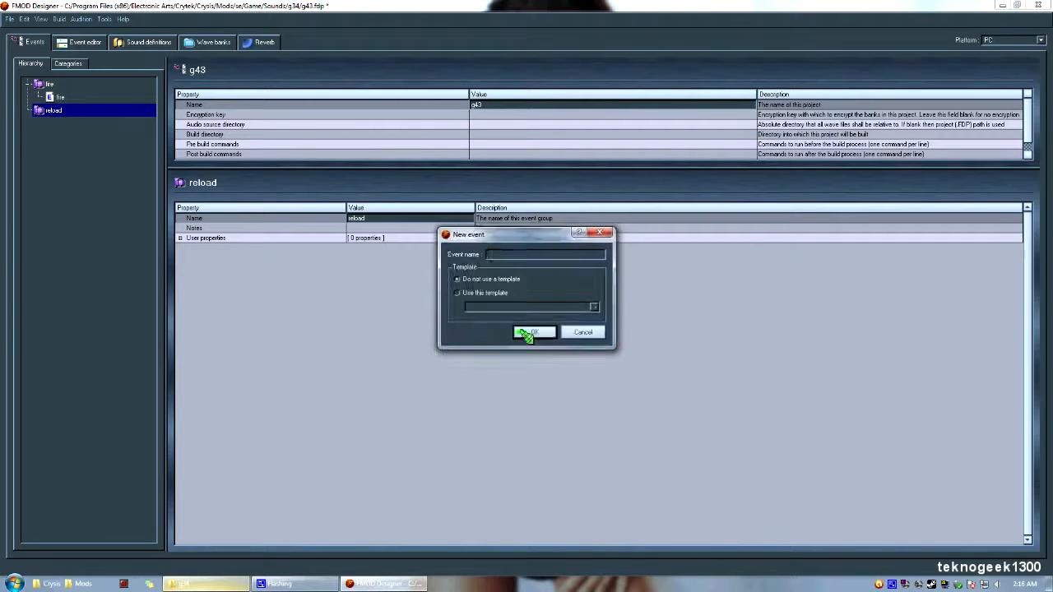
{"action": "type", "text": "reload"}
{"action": "key", "text": "Return"}
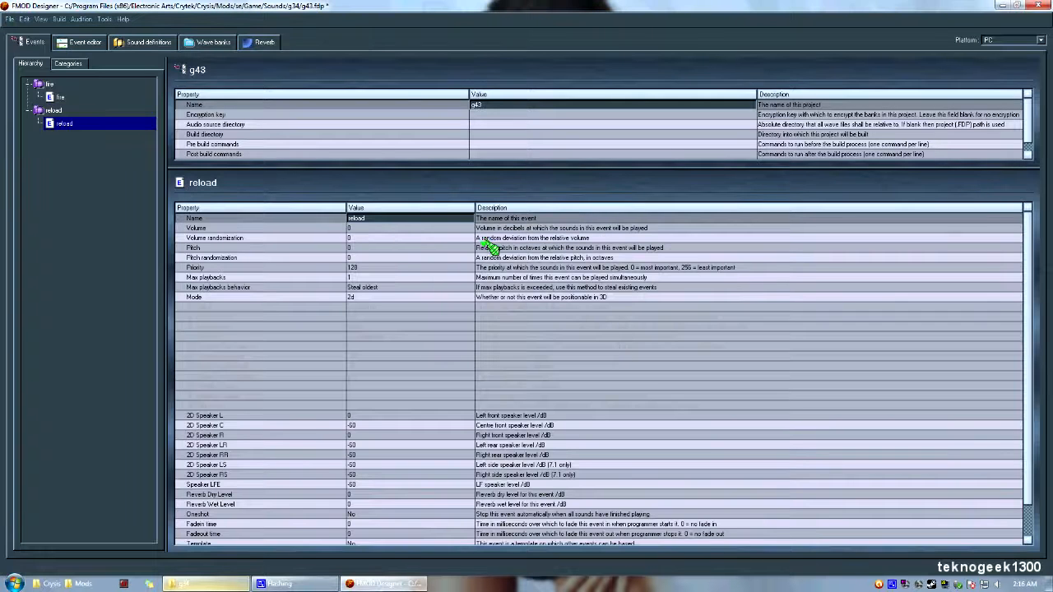
Step: Add two empty sound definitions named fire and reload
{"action": "left_click", "coordinate": [129, 42]}
{"action": "right_click", "coordinate": [39, 85]}
{"action": "left_click", "coordinate": [134, 41]}
{"action": "right_click", "coordinate": [41, 80]}
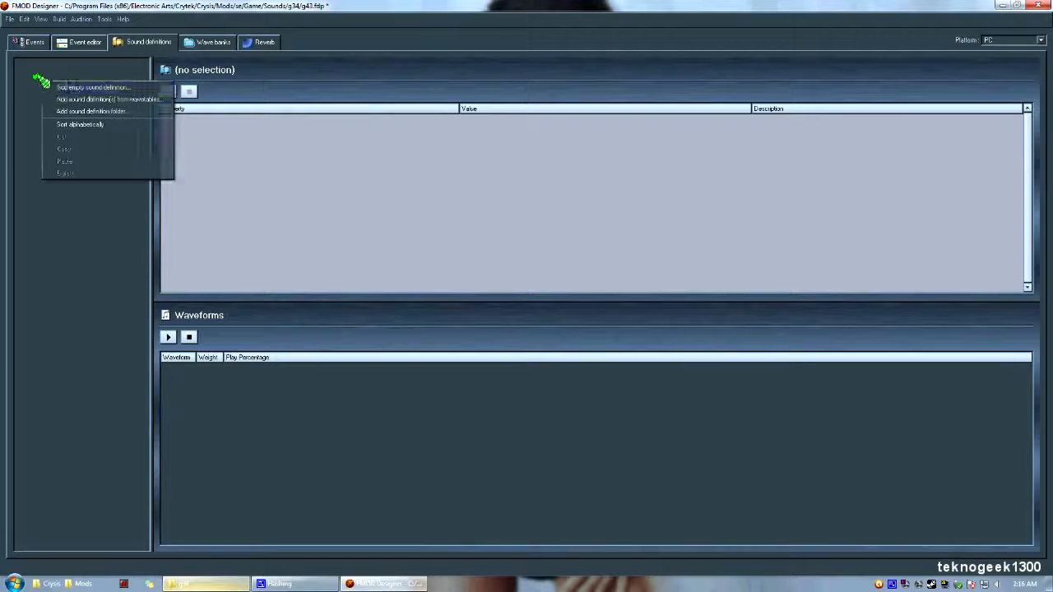
{"action": "left_click", "coordinate": [72, 86]}
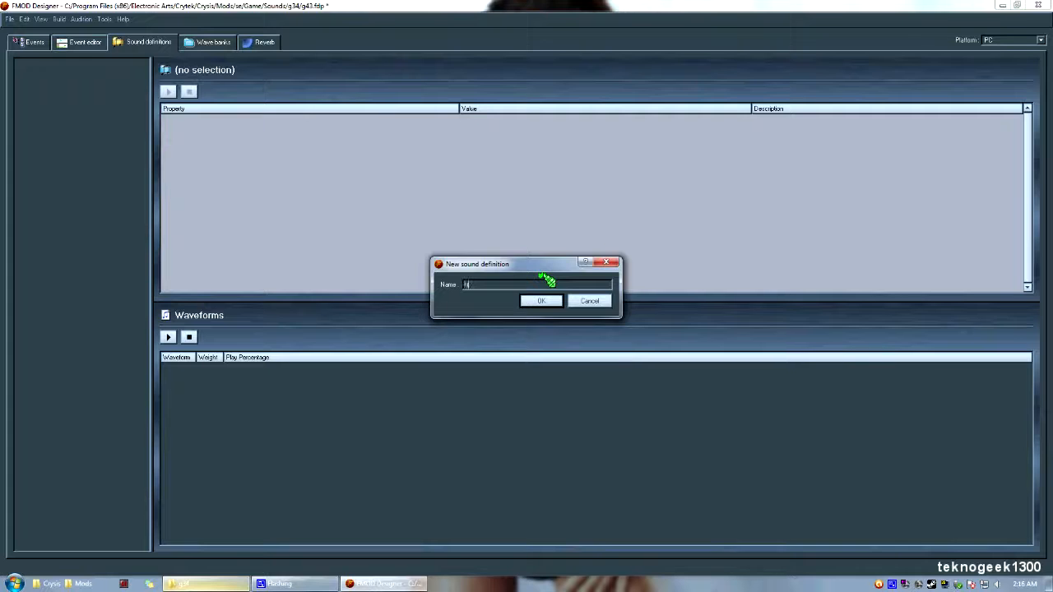
{"action": "key", "text": "Return"}
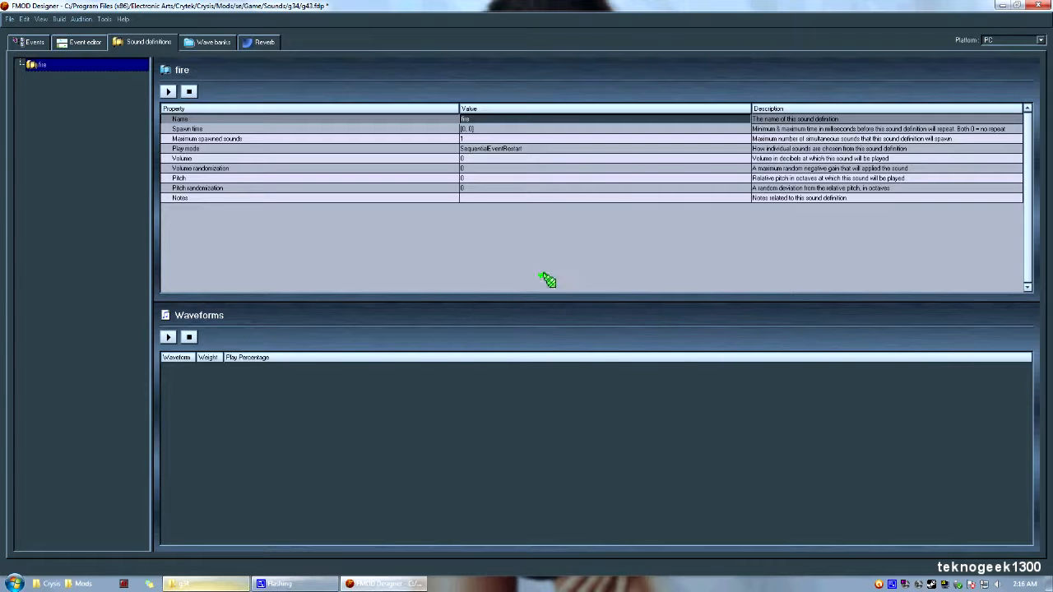
{"action": "right_click", "coordinate": [50, 96]}
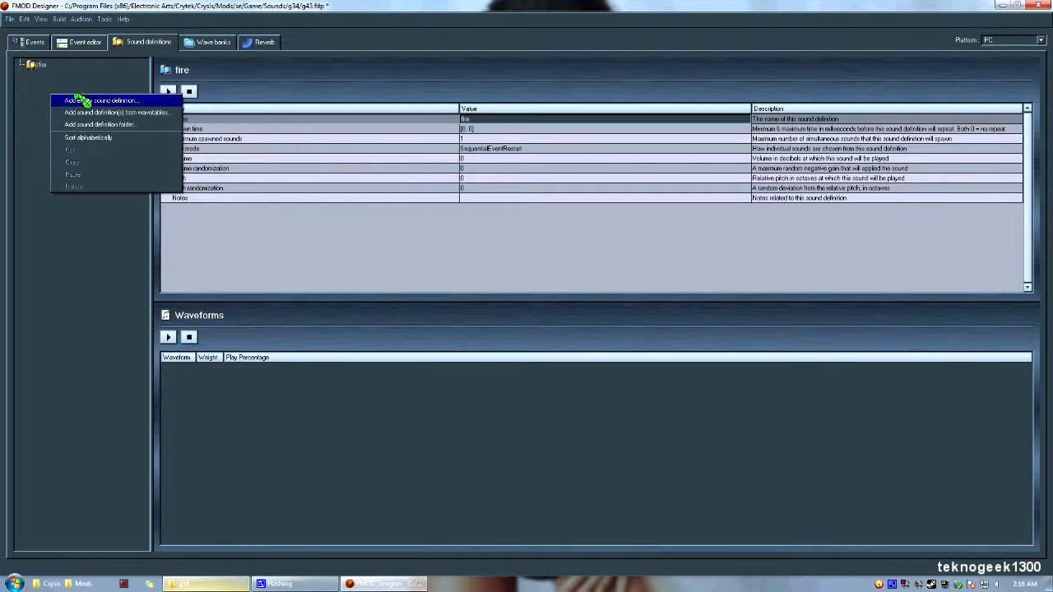
{"action": "left_click", "coordinate": [86, 100]}
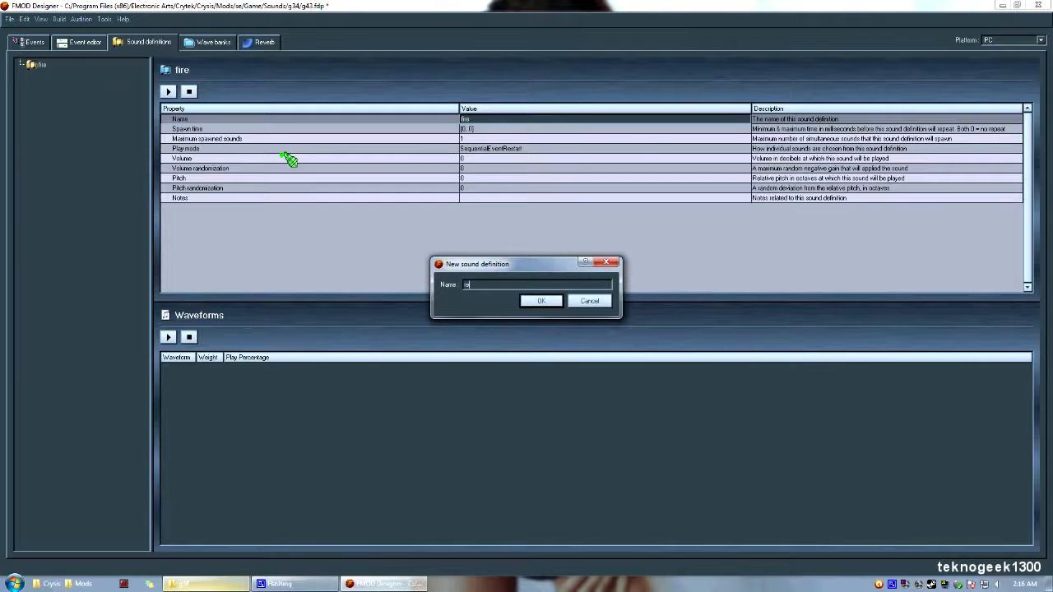
{"action": "key", "text": "Return"}
{"action": "left_click", "coordinate": [34, 64]}
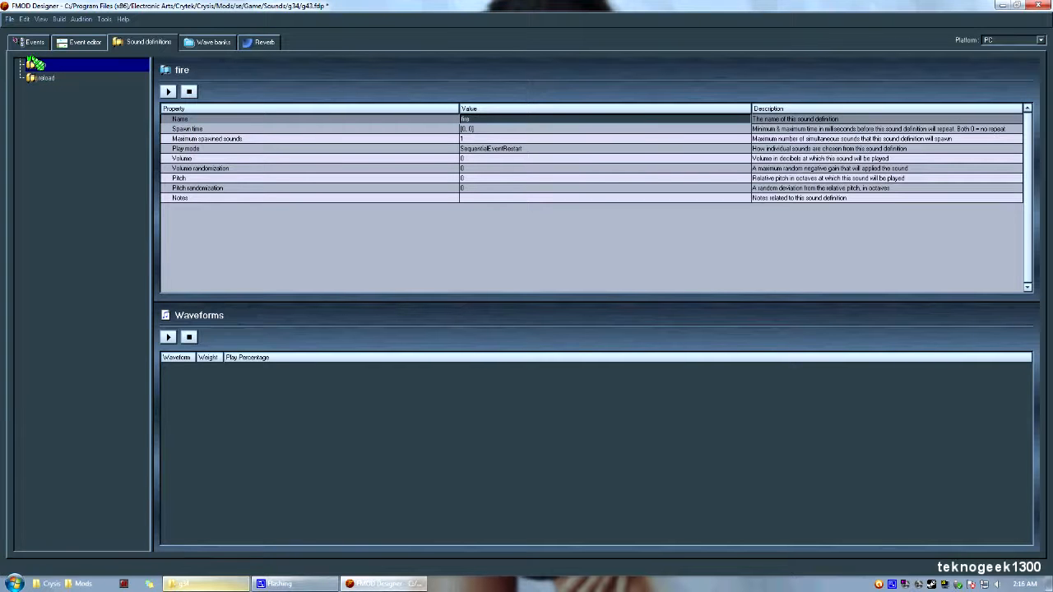
{"action": "left_click", "coordinate": [41, 78]}
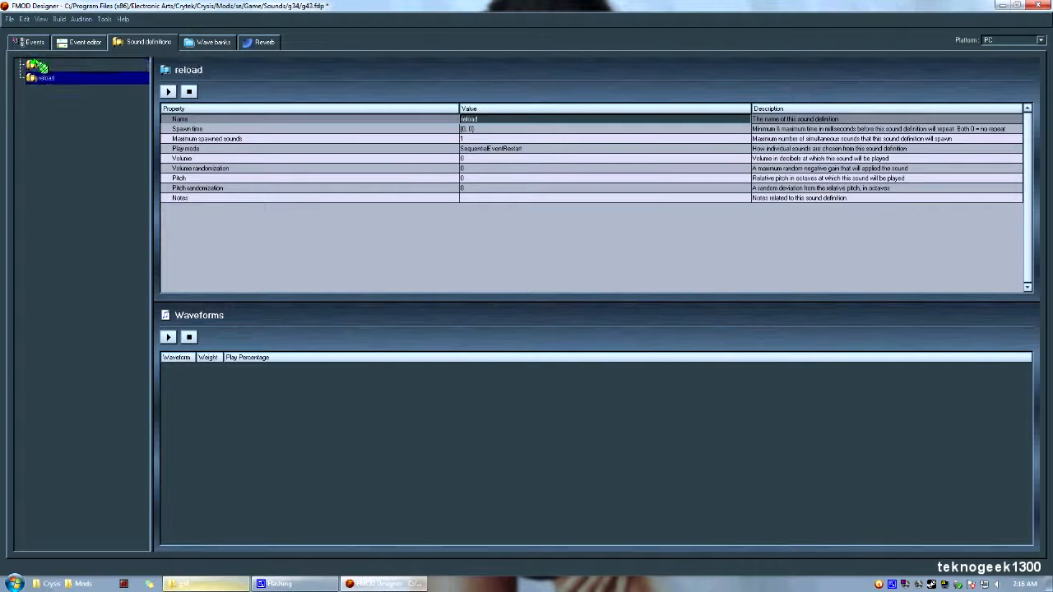
{"action": "left_click", "coordinate": [37, 64]}
{"action": "right_click", "coordinate": [35, 64]}
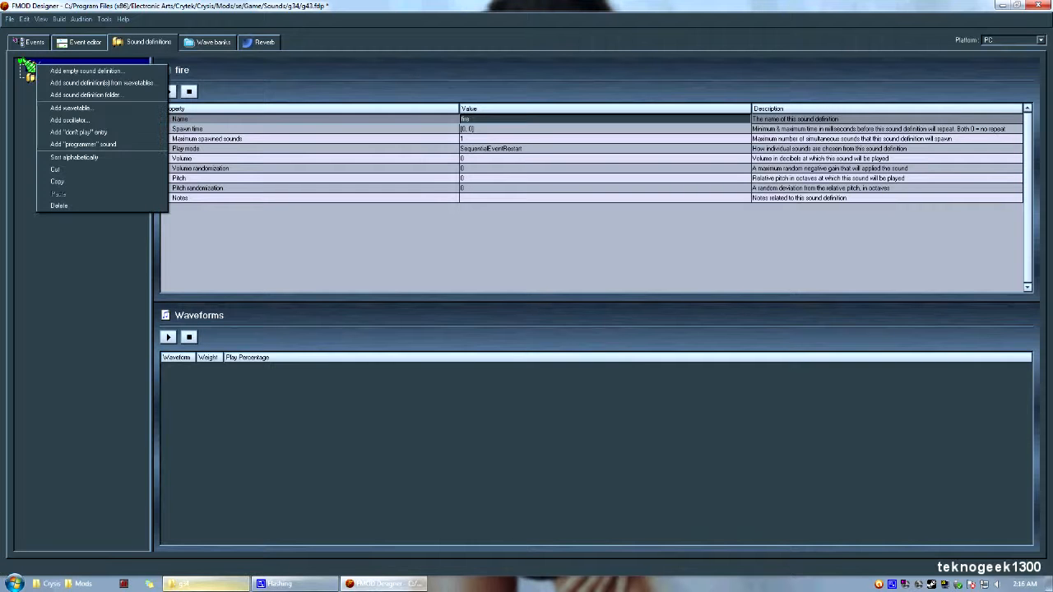
{"action": "left_click", "coordinate": [76, 71]}
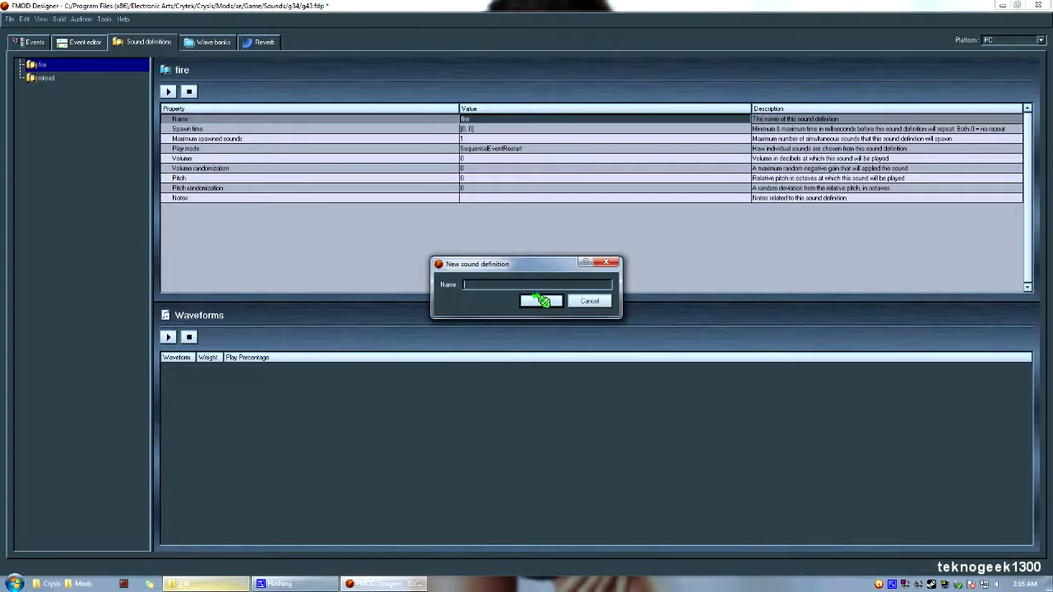
{"action": "left_click", "coordinate": [590, 301]}
Step: Add g43_shoot.wav as a wavetable to the fire sound definition and expand that definition
{"action": "right_click", "coordinate": [40, 64]}
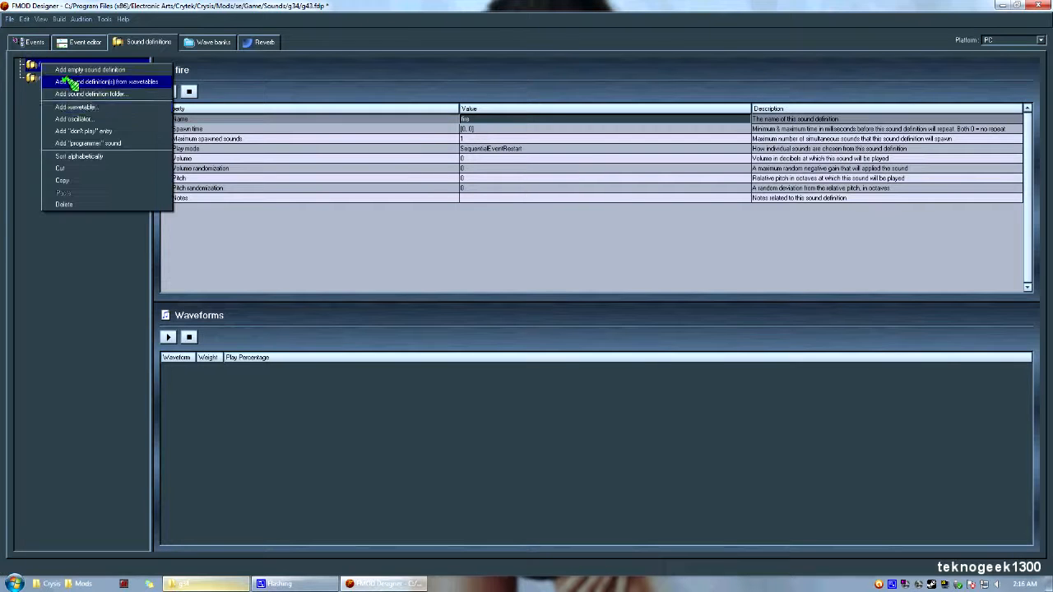
{"action": "left_click", "coordinate": [86, 107]}
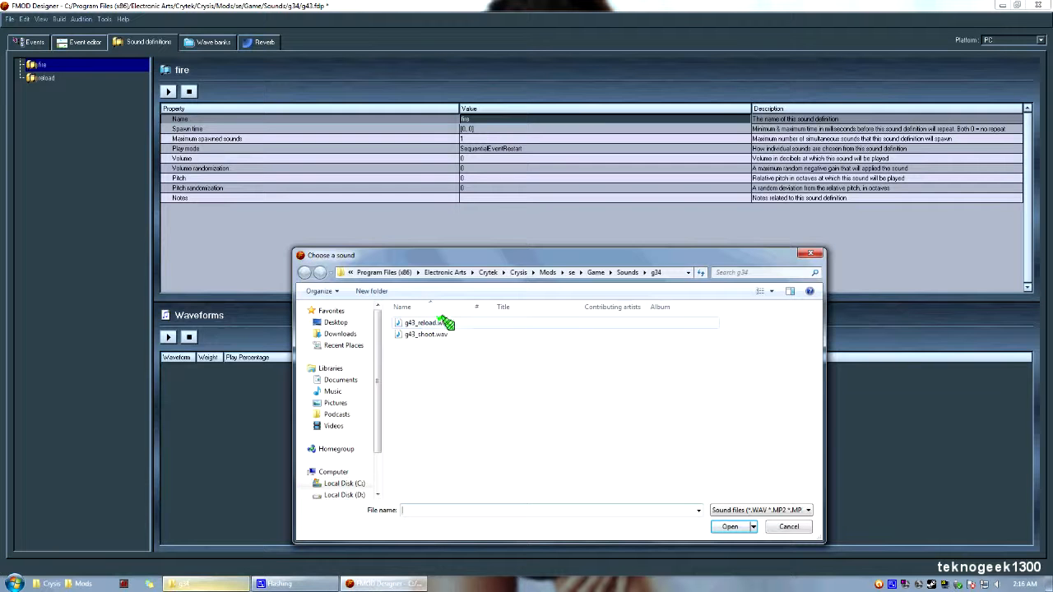
{"action": "left_click_drag", "start_coordinate": [465, 261], "coordinate": [385, 237]}
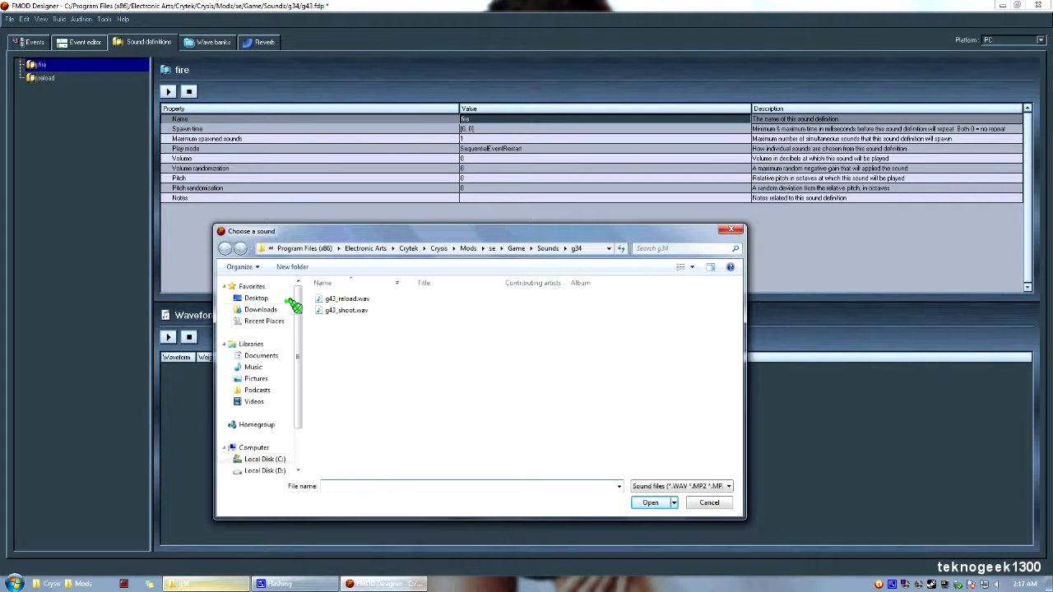
{"action": "left_click", "coordinate": [352, 309]}
{"action": "double_click", "coordinate": [352, 309]}
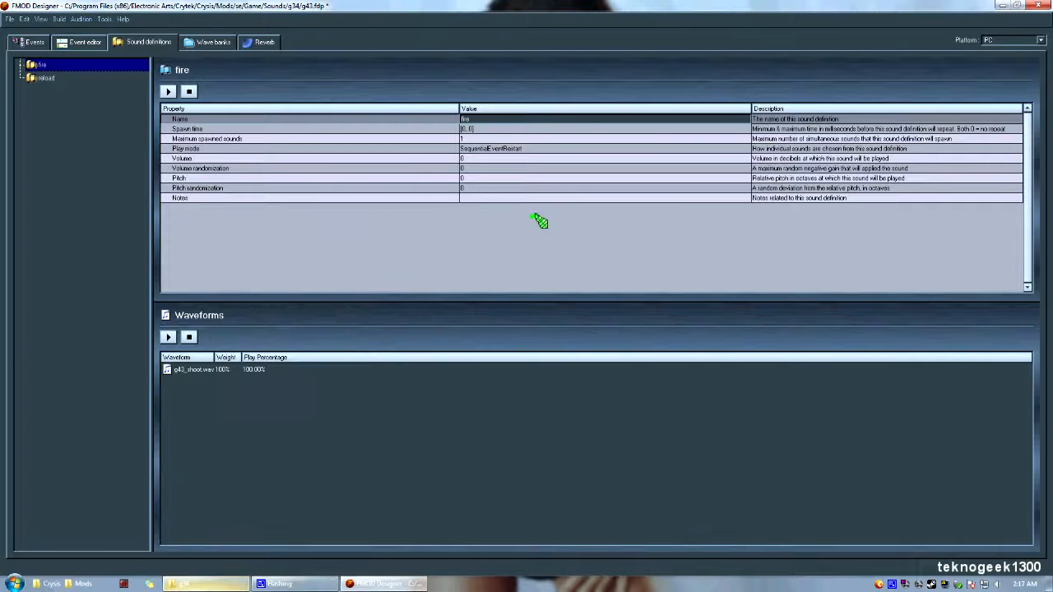
{"action": "left_click", "coordinate": [21, 64]}
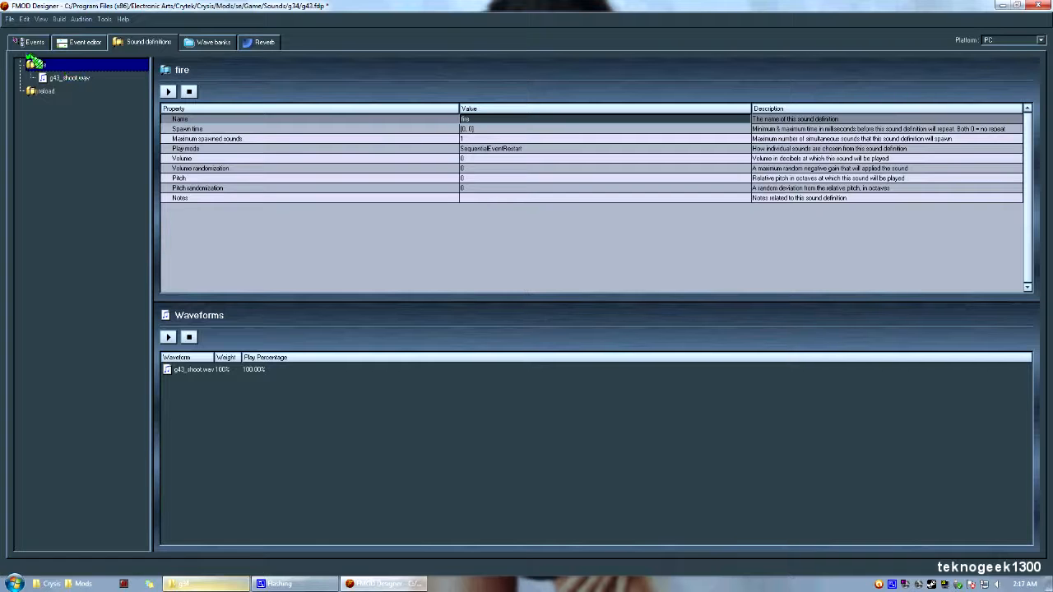
Step: Add g43_reload.wav as a wavetable to the reload sound definition and expand that definition to check both wavetables
{"action": "left_click", "coordinate": [43, 91]}
{"action": "right_click", "coordinate": [41, 91]}
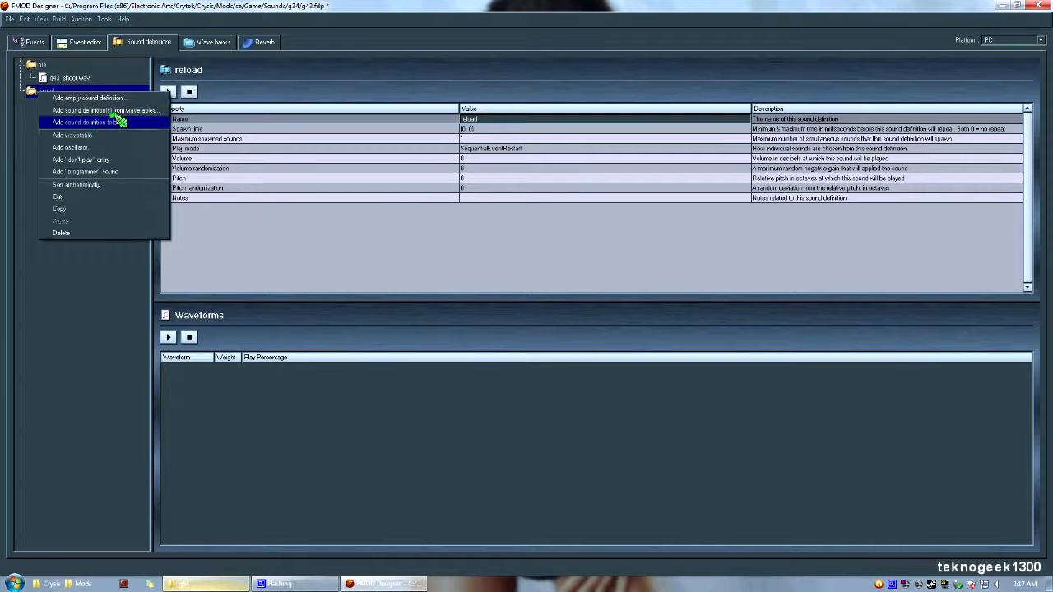
{"action": "left_click", "coordinate": [97, 135]}
{"action": "double_click", "coordinate": [362, 298]}
{"action": "left_click", "coordinate": [21, 90]}
{"action": "left_click", "coordinate": [56, 105]}
{"action": "left_click", "coordinate": [66, 78]}
{"action": "left_click", "coordinate": [62, 105]}
{"action": "left_click", "coordinate": [107, 78]}
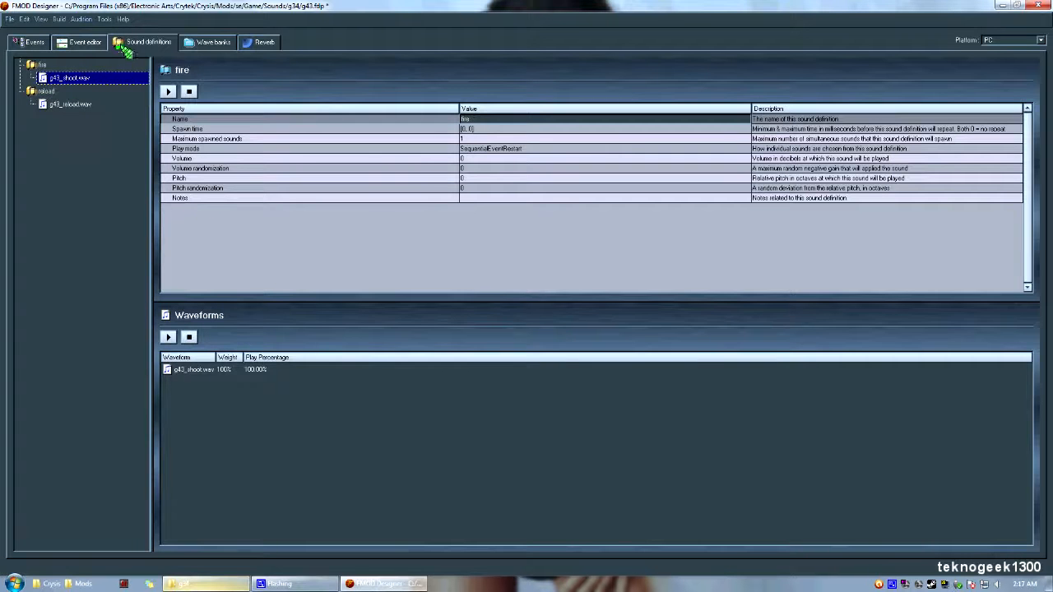
Step: Open the fire event for editing and add the fire sound definition to layer00
{"action": "left_click", "coordinate": [24, 41]}
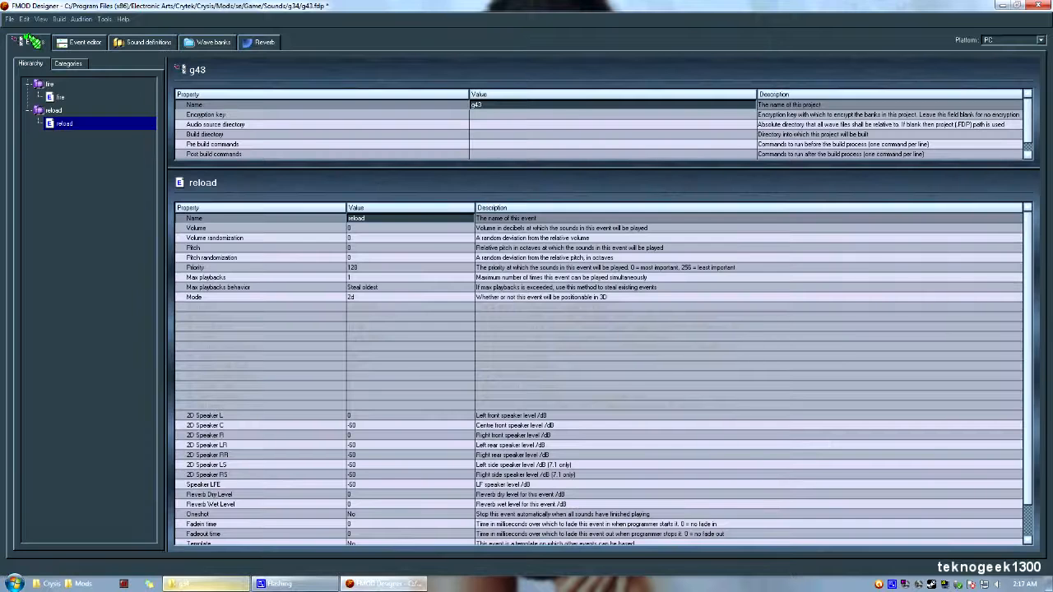
{"action": "left_click", "coordinate": [43, 84]}
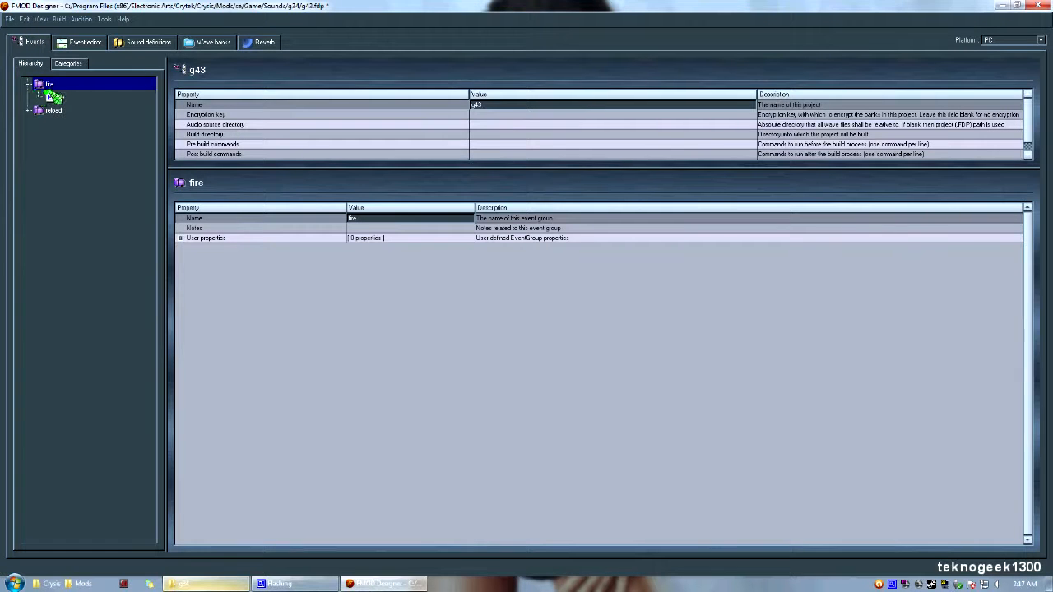
{"action": "double_click", "coordinate": [54, 95]}
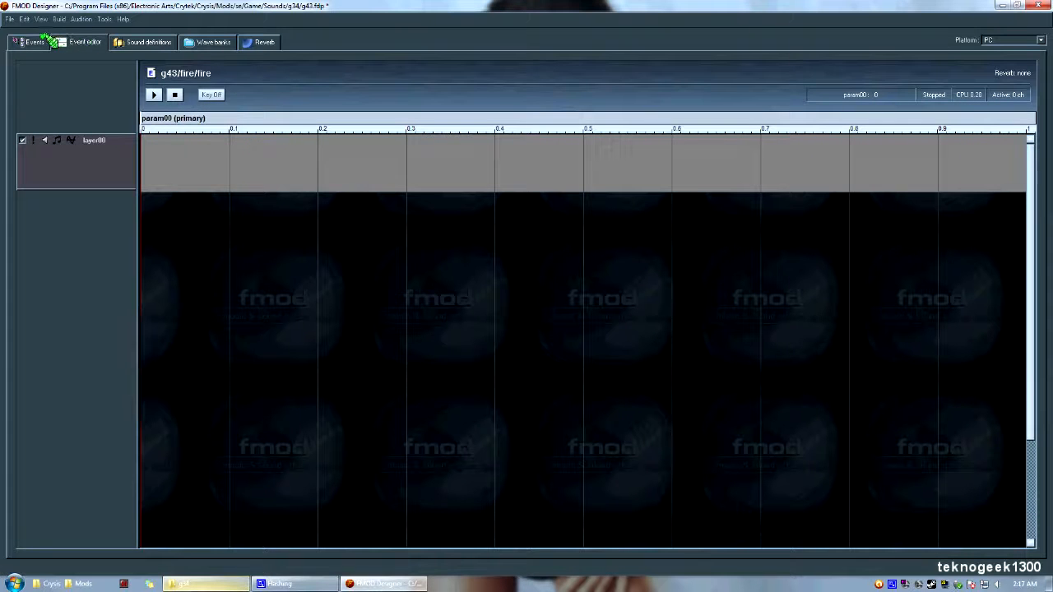
{"action": "right_click", "coordinate": [192, 155]}
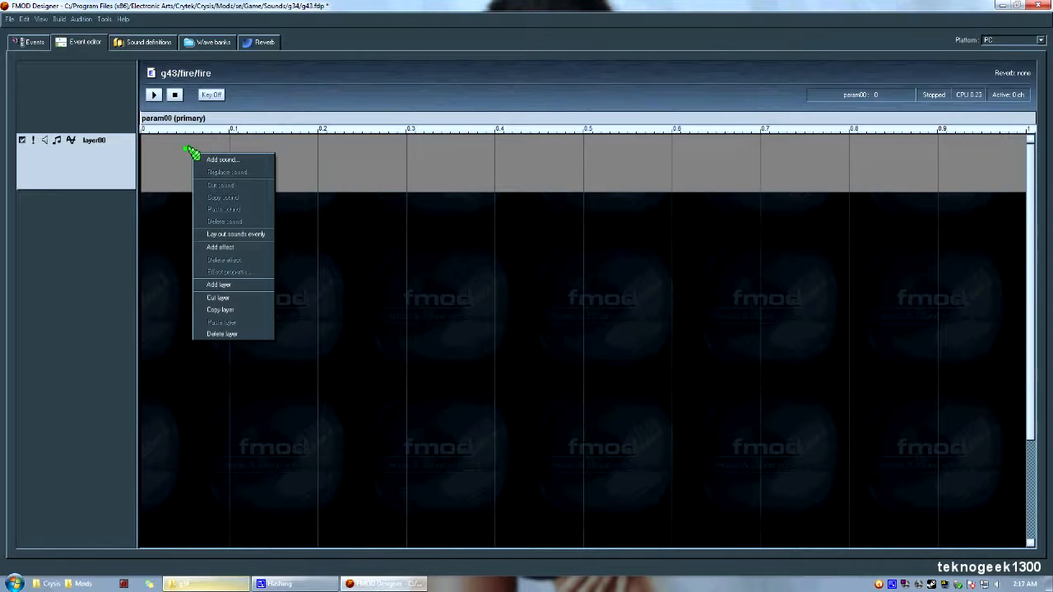
{"action": "left_click", "coordinate": [209, 162]}
{"action": "left_click", "coordinate": [454, 215]}
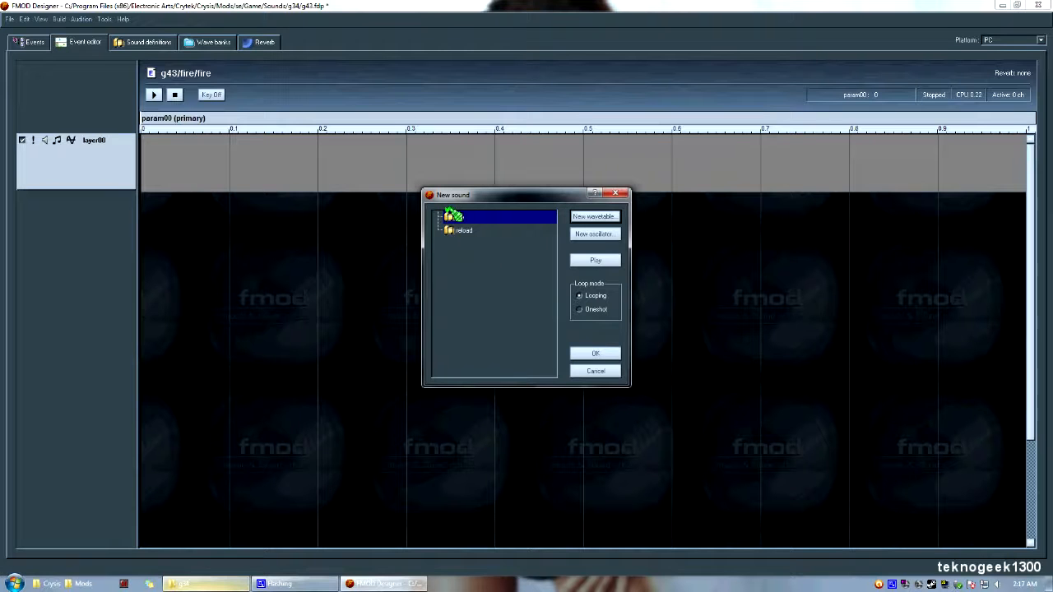
{"action": "left_click", "coordinate": [597, 352]}
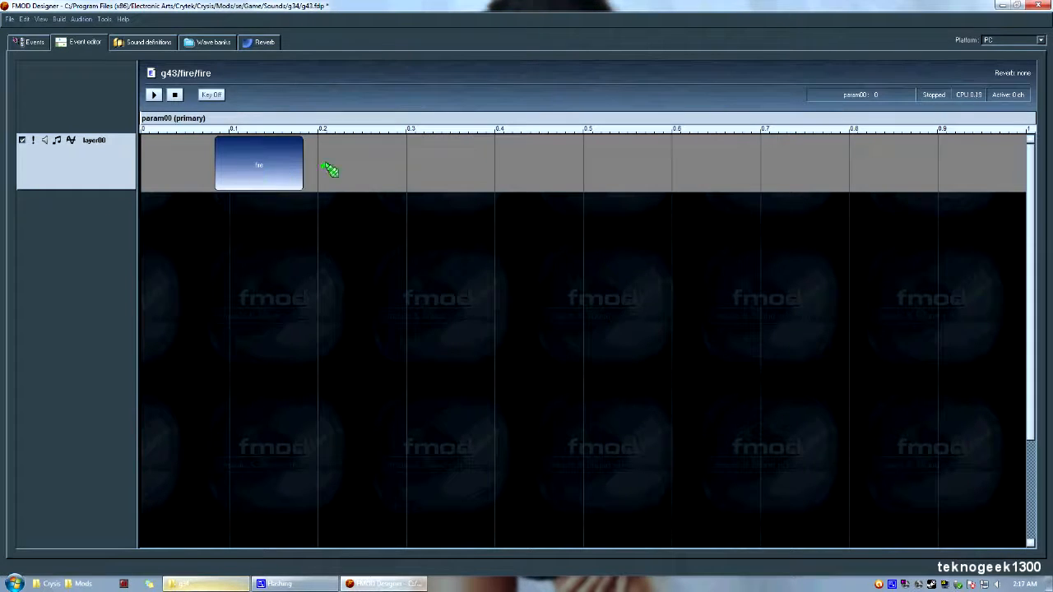
Step: Move the fire sound instance on layer00 so it starts at 0 on the param00 ruler
{"action": "left_click_drag", "start_coordinate": [258, 169], "coordinate": [312, 185]}
{"action": "left_click_drag", "start_coordinate": [172, 165], "coordinate": [144, 173]}
{"action": "left_click_drag", "start_coordinate": [305, 157], "coordinate": [84, 159]}
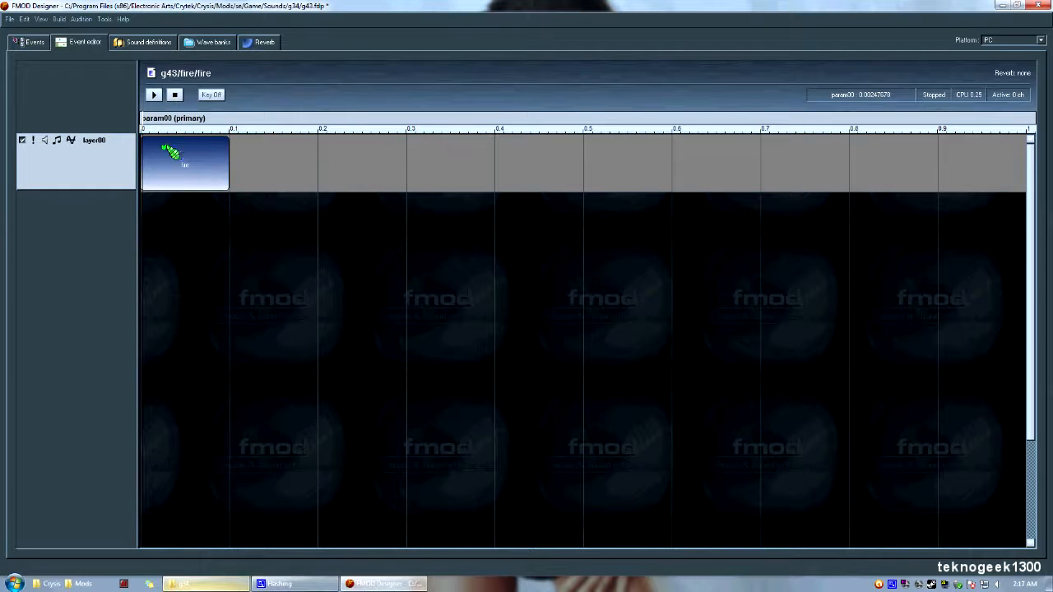
Step: Set the loop mode of the fire sound instance to Oneshot in its sound instance properties
{"action": "right_click", "coordinate": [169, 153]}
{"action": "right_click", "coordinate": [150, 148]}
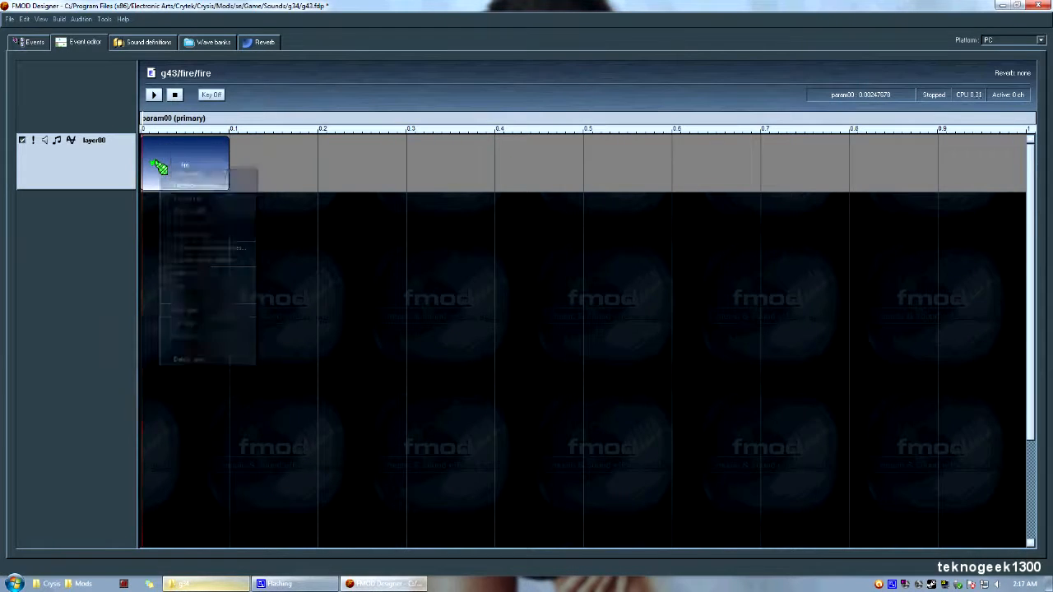
{"action": "right_click", "coordinate": [180, 149]}
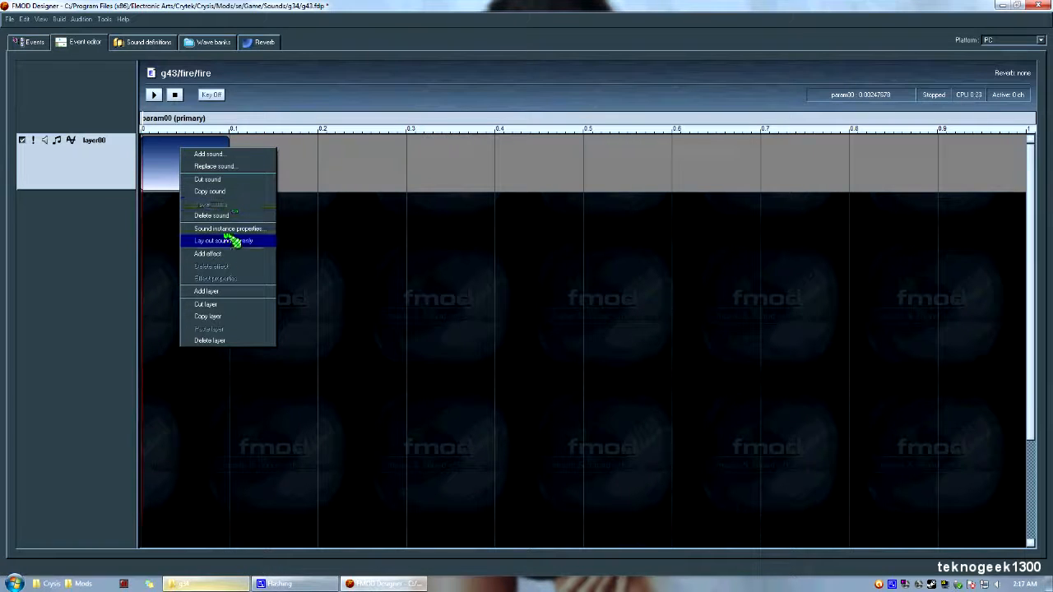
{"action": "left_click", "coordinate": [167, 160]}
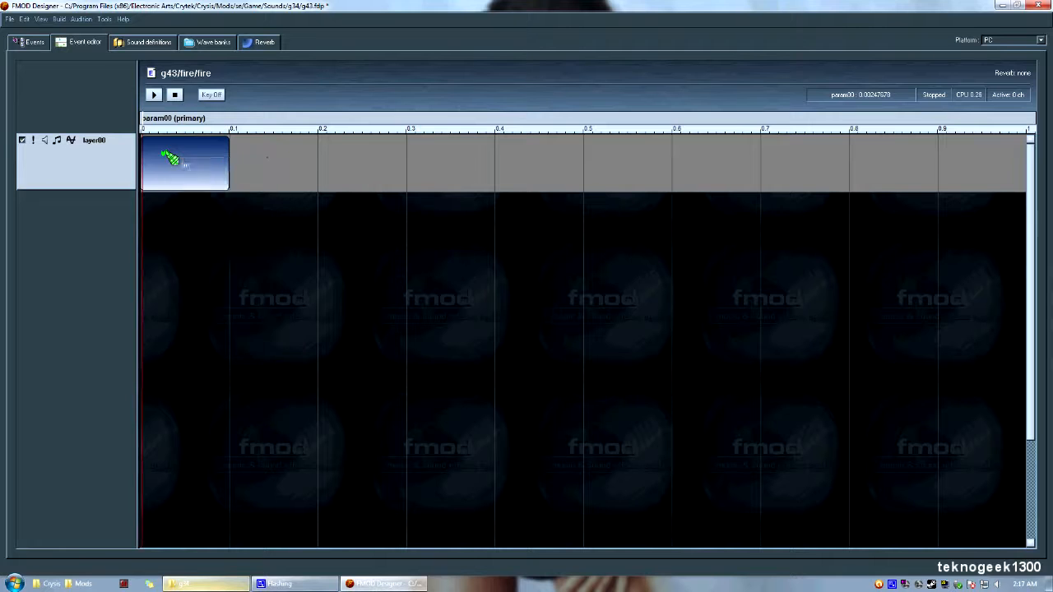
{"action": "right_click", "coordinate": [164, 159]}
{"action": "left_click", "coordinate": [218, 239]}
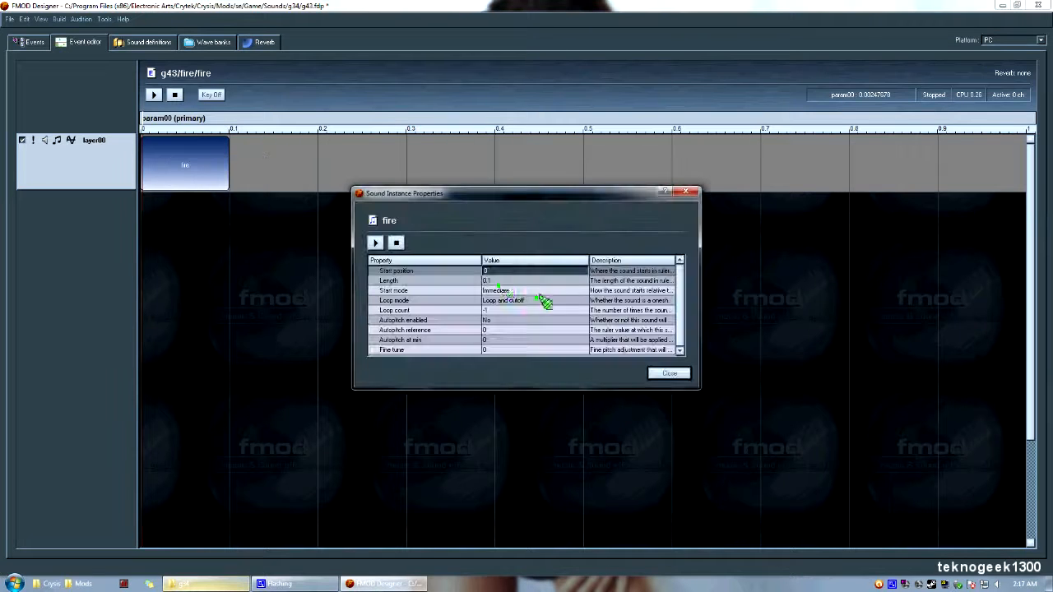
{"action": "left_click", "coordinate": [585, 291]}
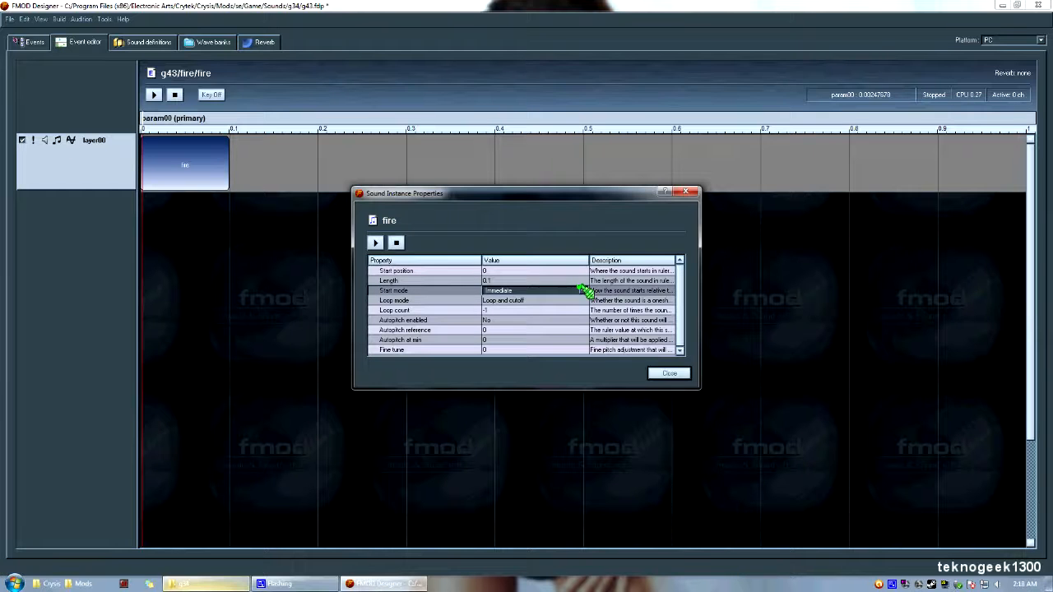
{"action": "left_click", "coordinate": [582, 301]}
{"action": "left_click", "coordinate": [583, 300]}
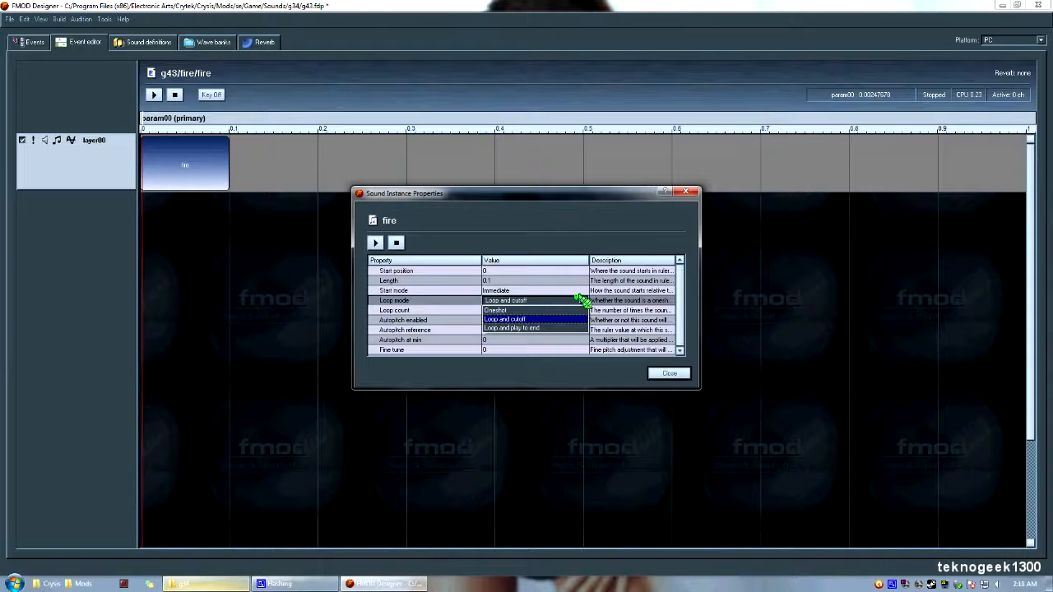
{"action": "left_click", "coordinate": [491, 310]}
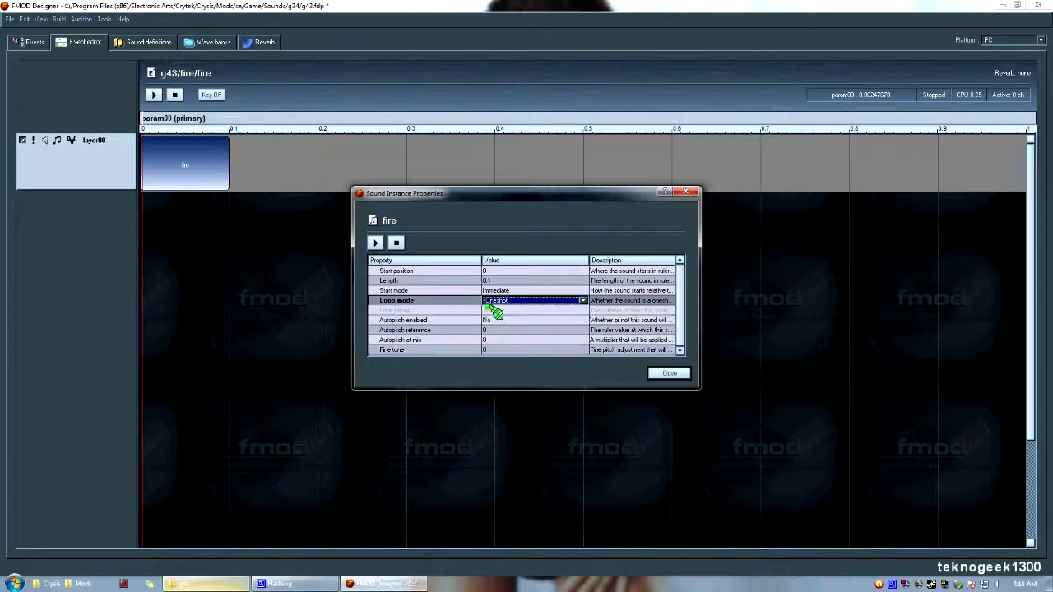
{"action": "left_click", "coordinate": [669, 372]}
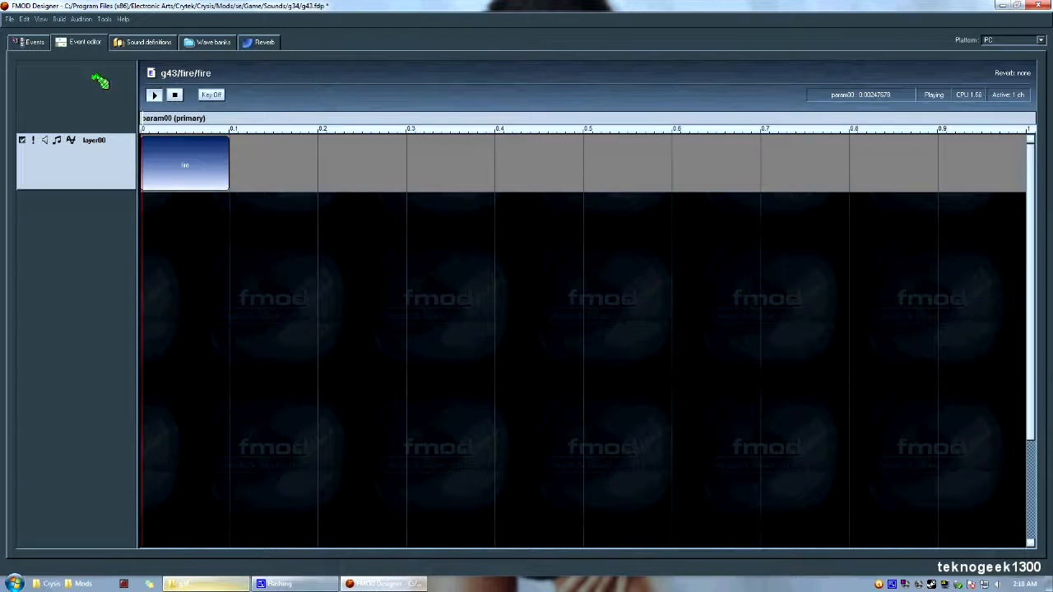
Step: Open the reload event for editing and add the reload sound definition to layer00
{"action": "left_click", "coordinate": [31, 41]}
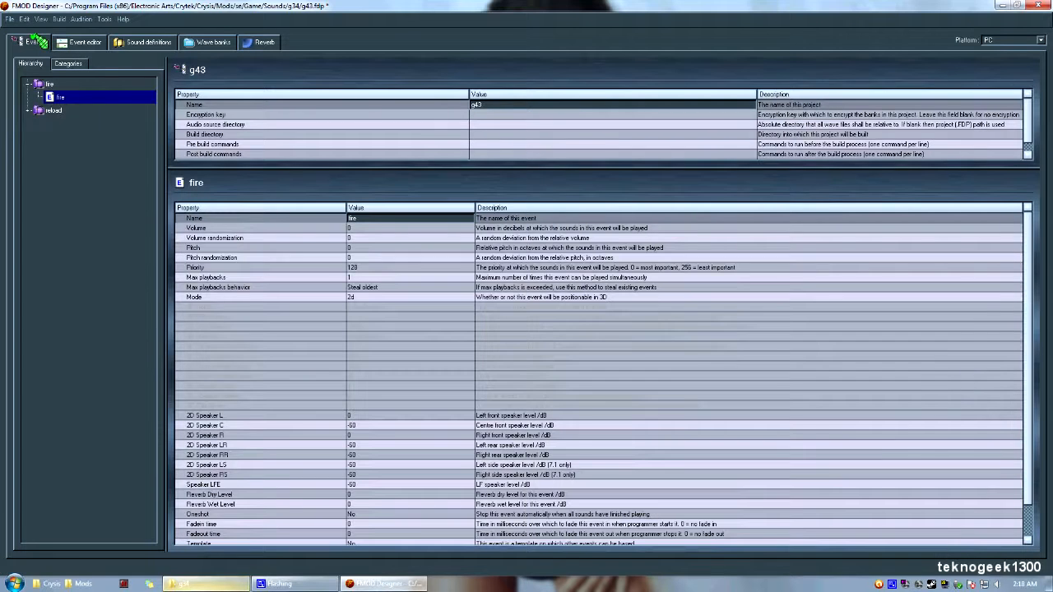
{"action": "left_click", "coordinate": [29, 109]}
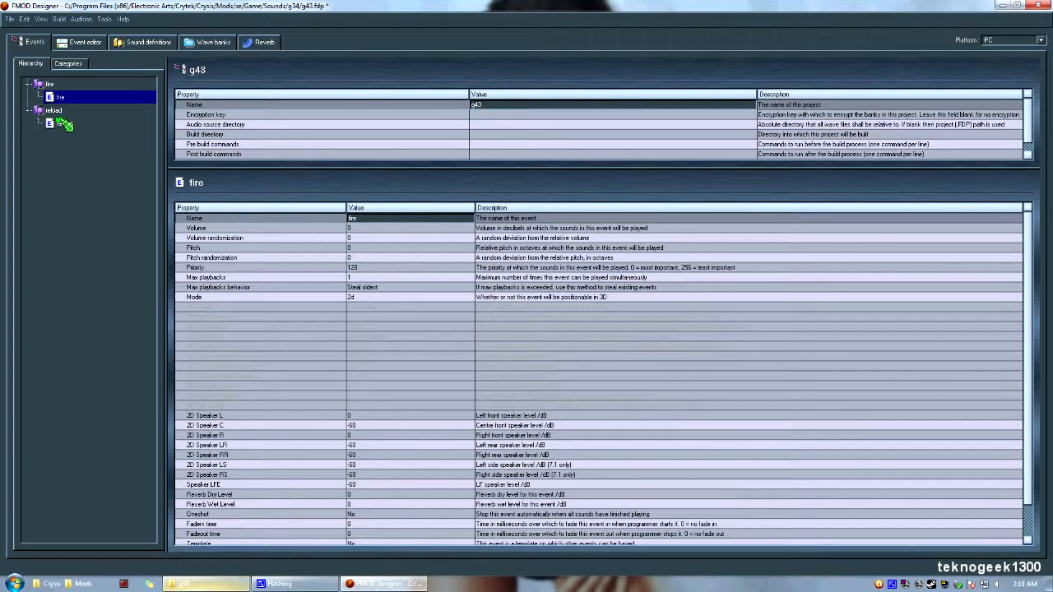
{"action": "double_click", "coordinate": [59, 123]}
{"action": "right_click", "coordinate": [184, 155]}
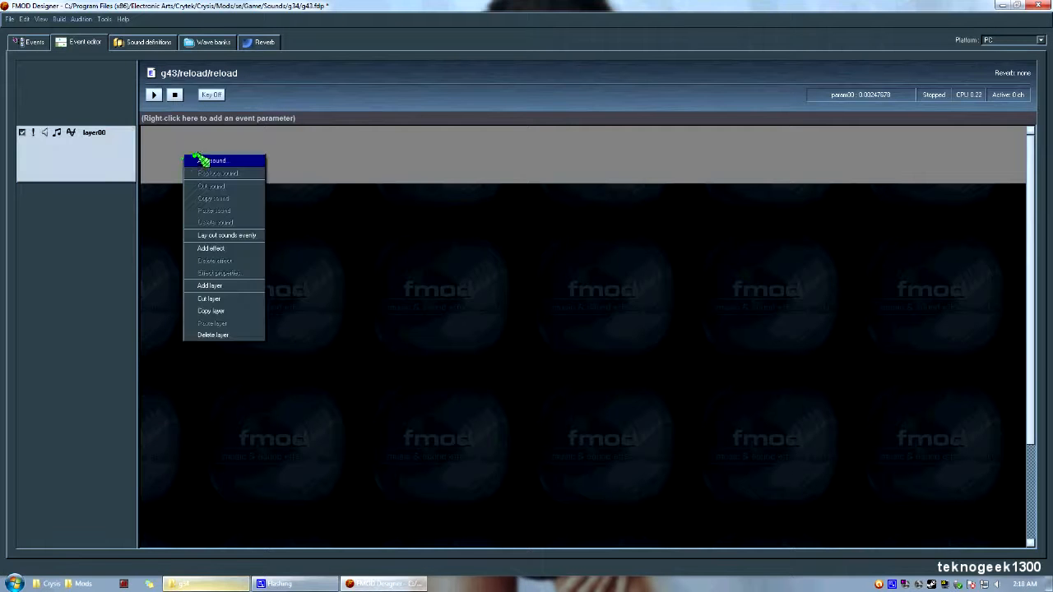
{"action": "left_click", "coordinate": [198, 161]}
{"action": "left_click", "coordinate": [461, 230]}
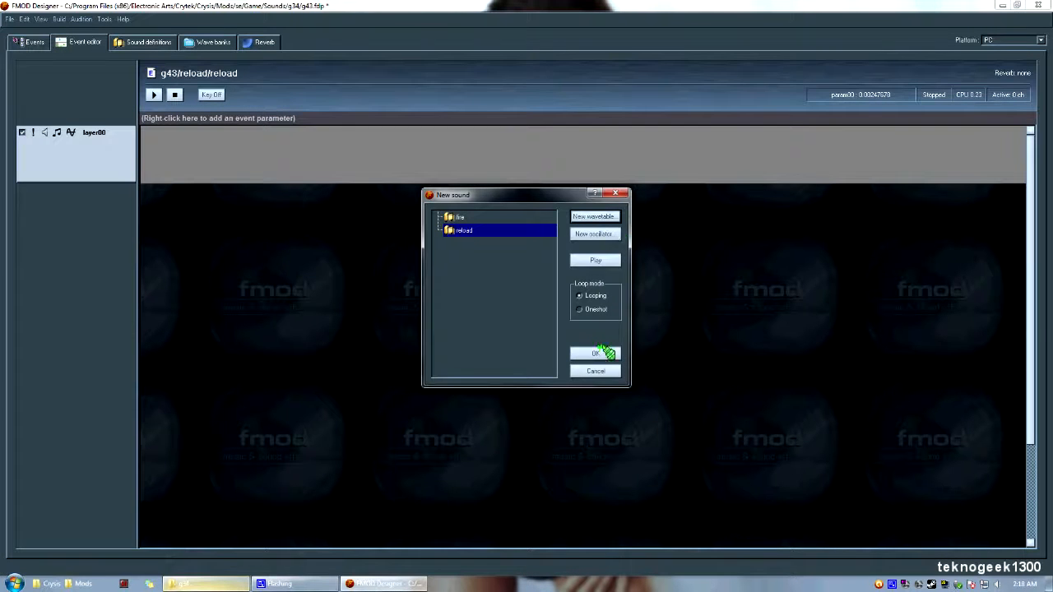
{"action": "left_click", "coordinate": [603, 353]}
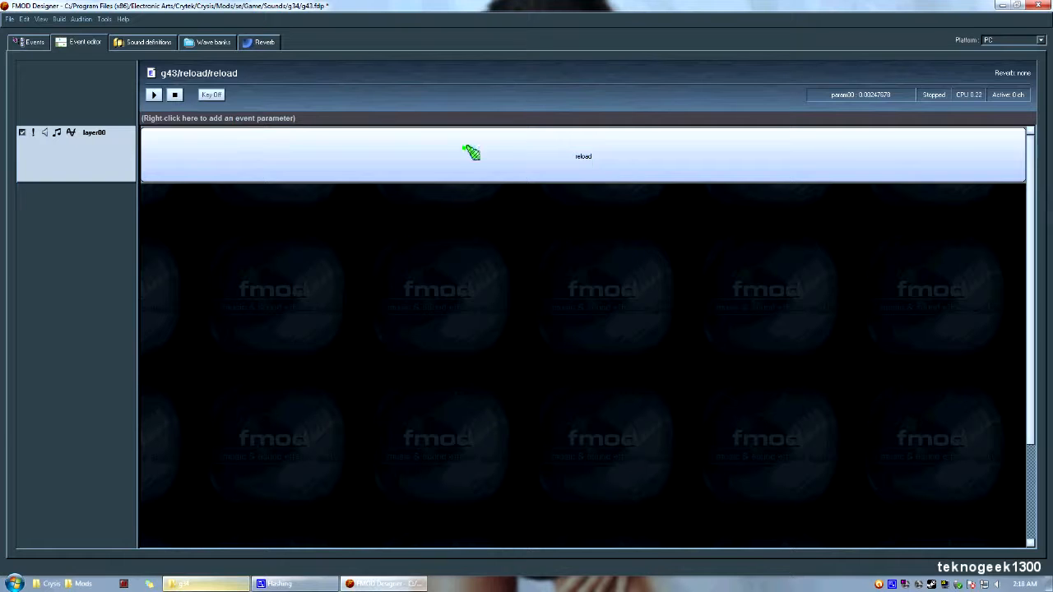
Step: Set the loop mode of the reload sound instance to Oneshot in its sound instance properties
{"action": "left_click", "coordinate": [237, 154]}
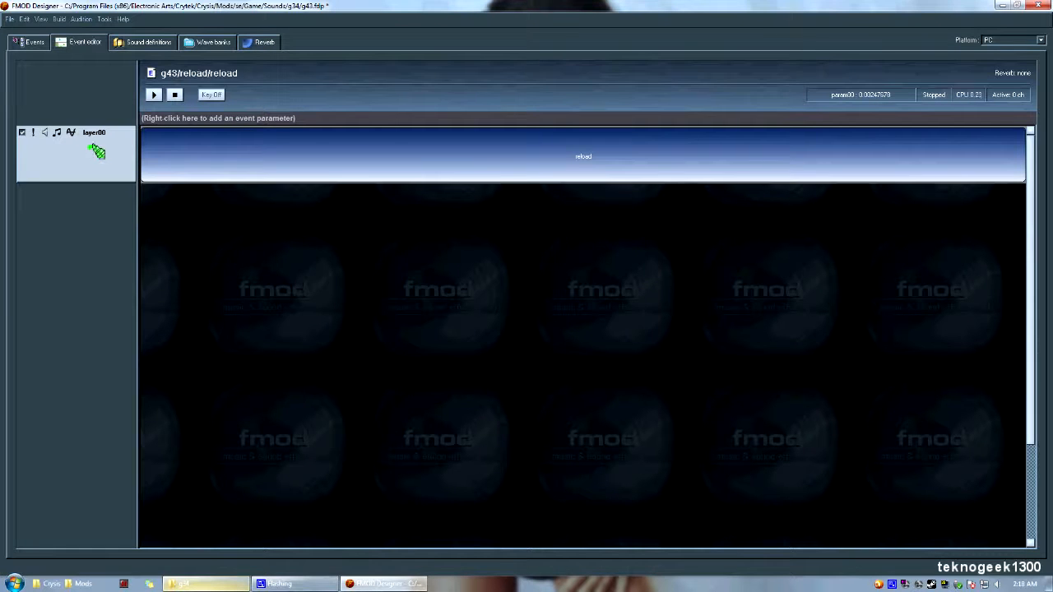
{"action": "right_click", "coordinate": [264, 157]}
{"action": "left_click", "coordinate": [336, 236]}
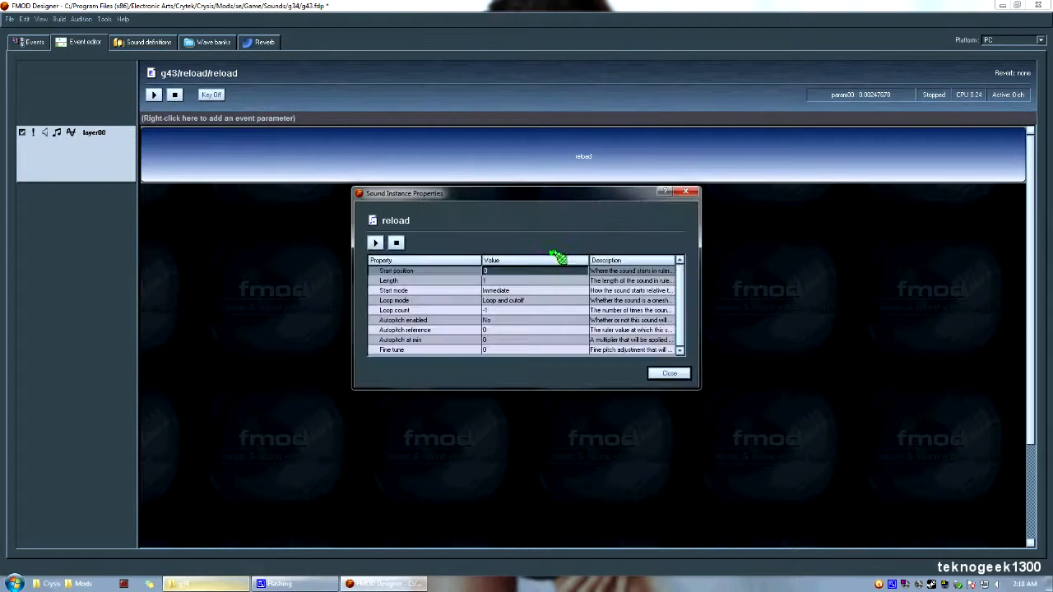
{"action": "left_click", "coordinate": [573, 302]}
{"action": "left_click", "coordinate": [556, 306]}
{"action": "left_click", "coordinate": [669, 373]}
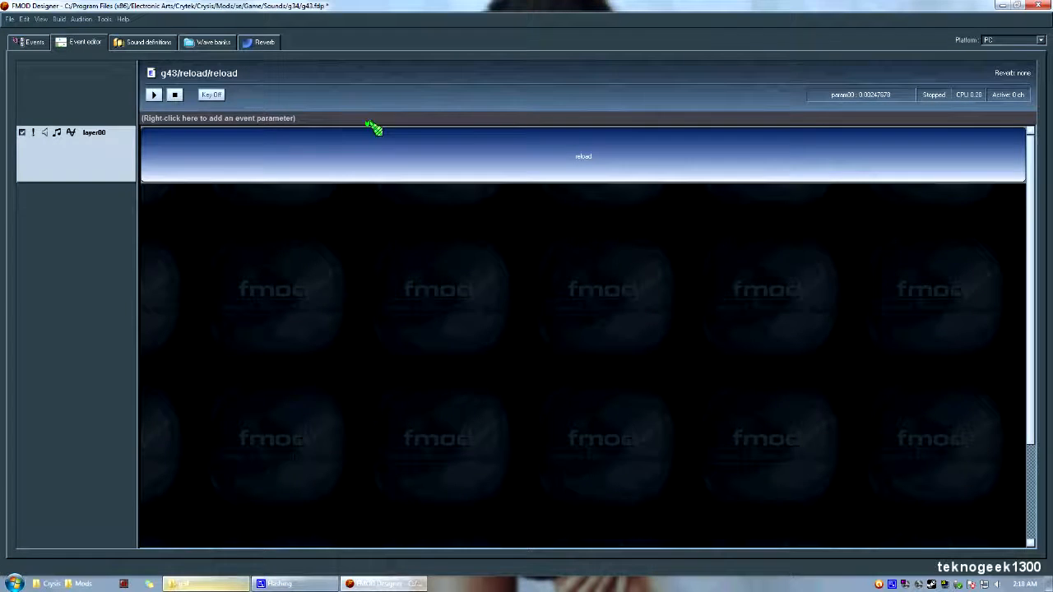
Step: Review the sound definitions, the wave banks, and the fire and reload events
{"action": "left_click", "coordinate": [158, 42]}
{"action": "left_click", "coordinate": [212, 41]}
{"action": "left_click", "coordinate": [147, 42]}
{"action": "left_click", "coordinate": [207, 42]}
{"action": "left_click", "coordinate": [125, 42]}
{"action": "left_click", "coordinate": [47, 90]}
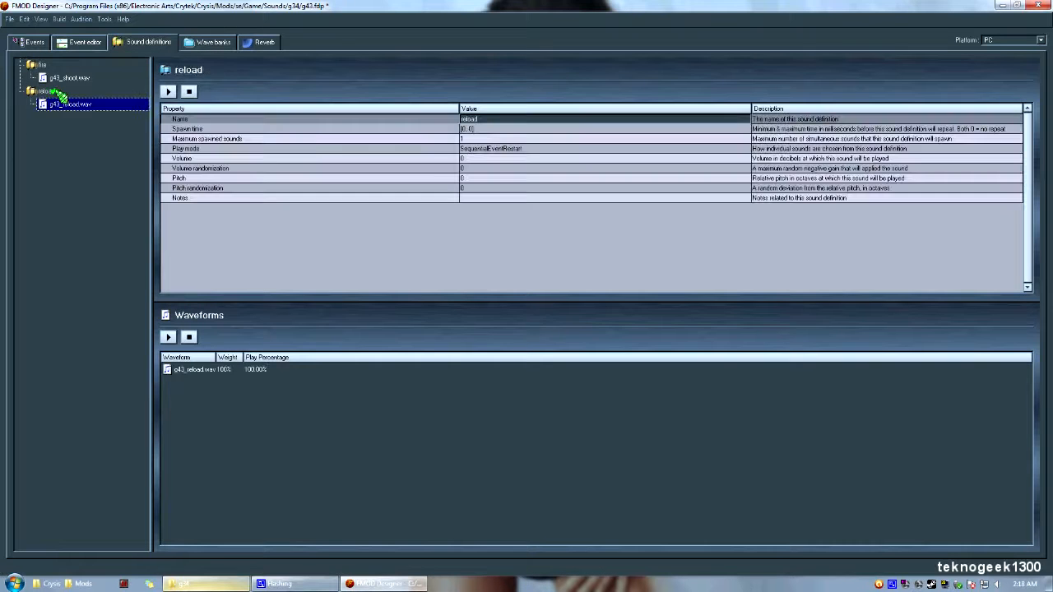
{"action": "left_click", "coordinate": [66, 78]}
{"action": "left_click", "coordinate": [65, 41]}
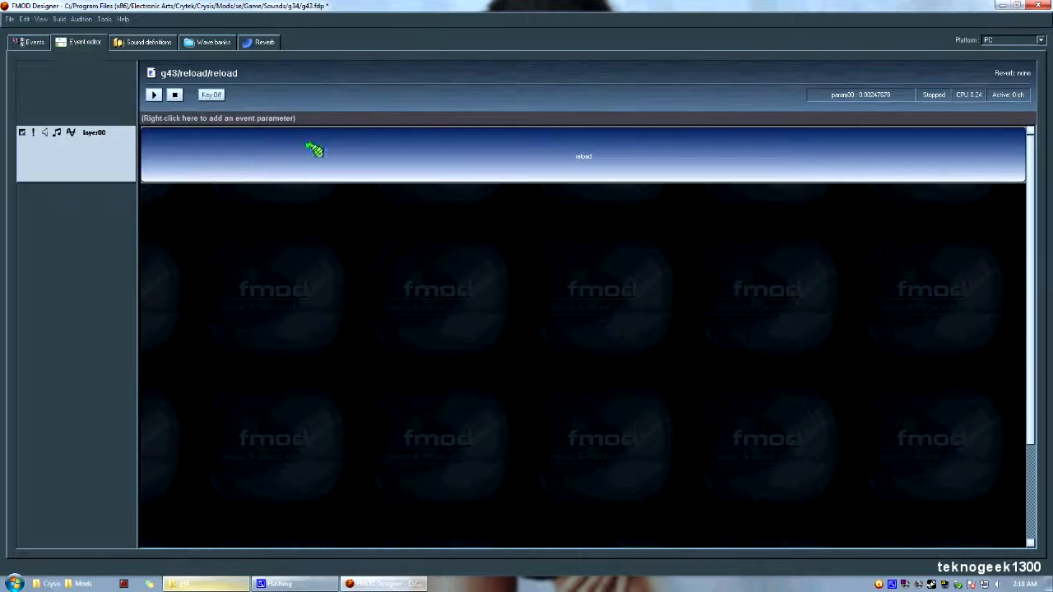
{"action": "left_click", "coordinate": [33, 42]}
{"action": "left_click", "coordinate": [61, 97]}
{"action": "left_click", "coordinate": [62, 122]}
{"action": "left_click", "coordinate": [59, 97]}
Step: Save the project and check g43.fdp in the g34 folder in Windows Explorer
{"action": "left_click", "coordinate": [10, 18]}
{"action": "left_click", "coordinate": [25, 80]}
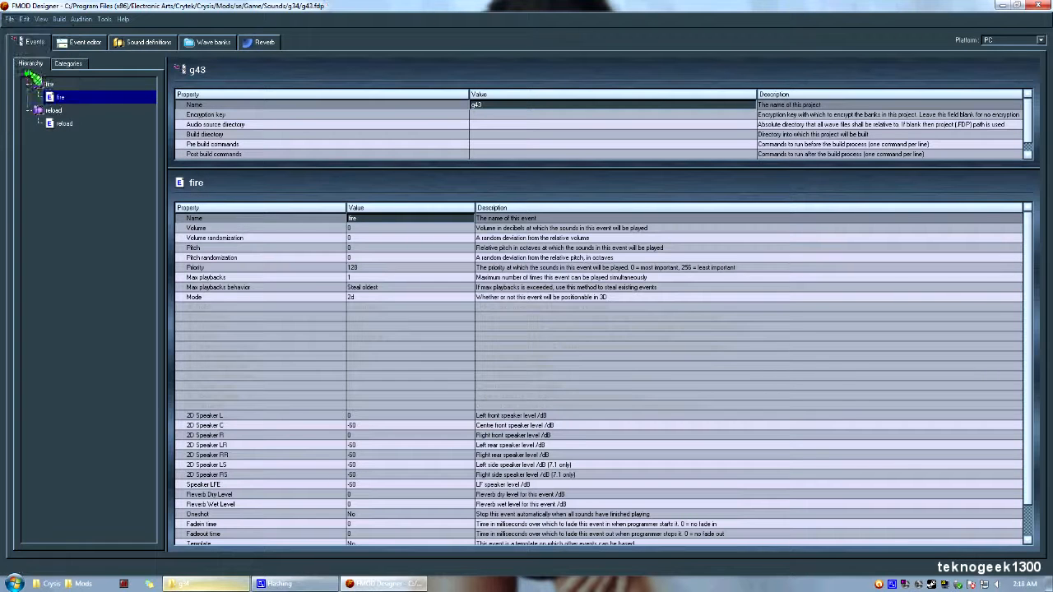
{"action": "left_click", "coordinate": [221, 585]}
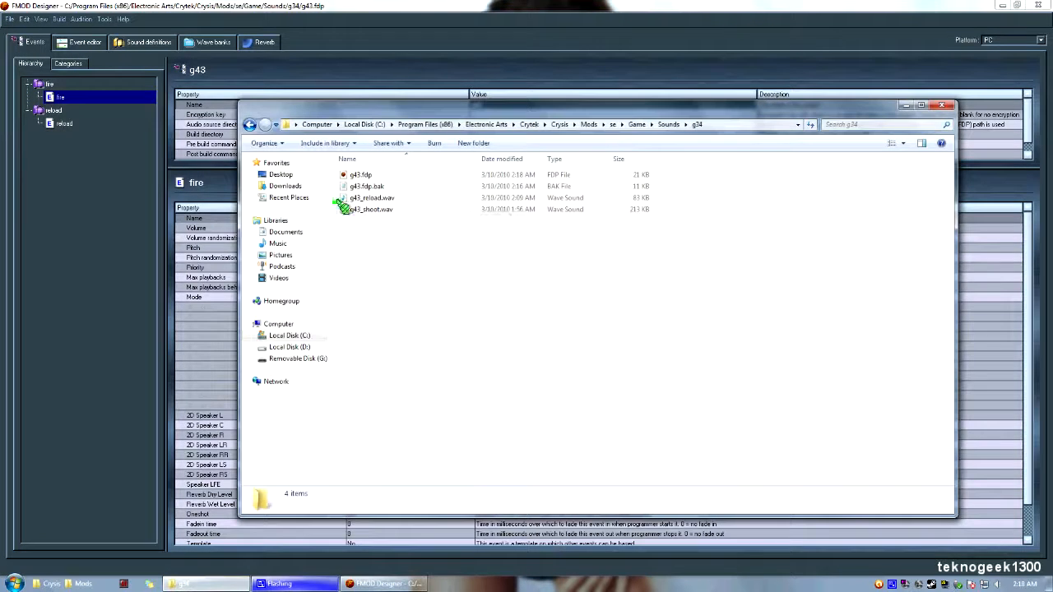
{"action": "left_click", "coordinate": [357, 176]}
{"action": "left_click", "coordinate": [181, 5]}
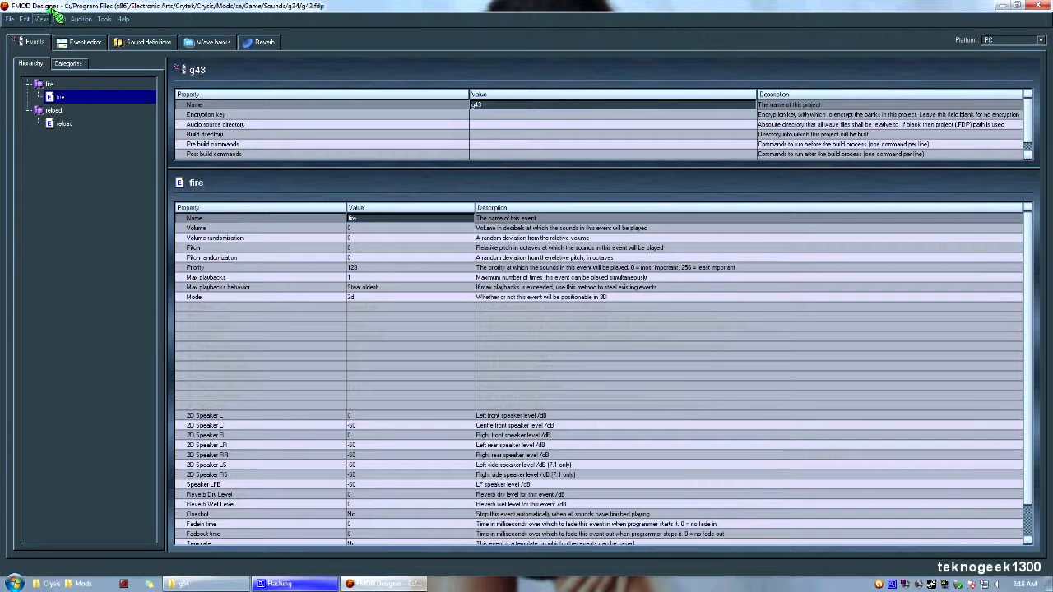
Step: Build the project for PC with the g43_bank00 wave bank, including the programmer report, header file and wavebank listings
{"action": "left_click", "coordinate": [59, 18]}
{"action": "left_click", "coordinate": [79, 30]}
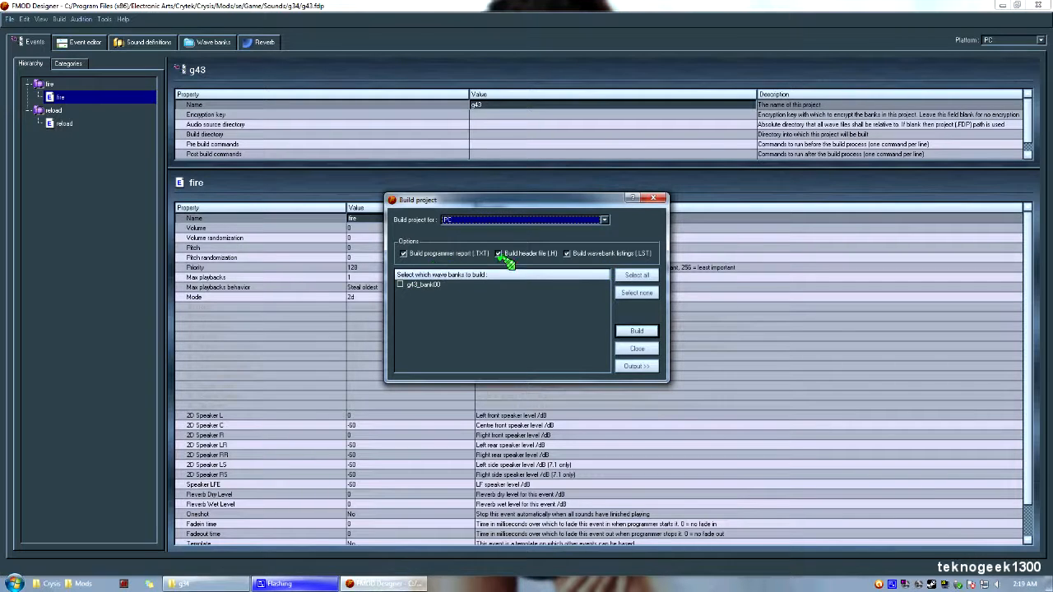
{"action": "left_click", "coordinate": [403, 284]}
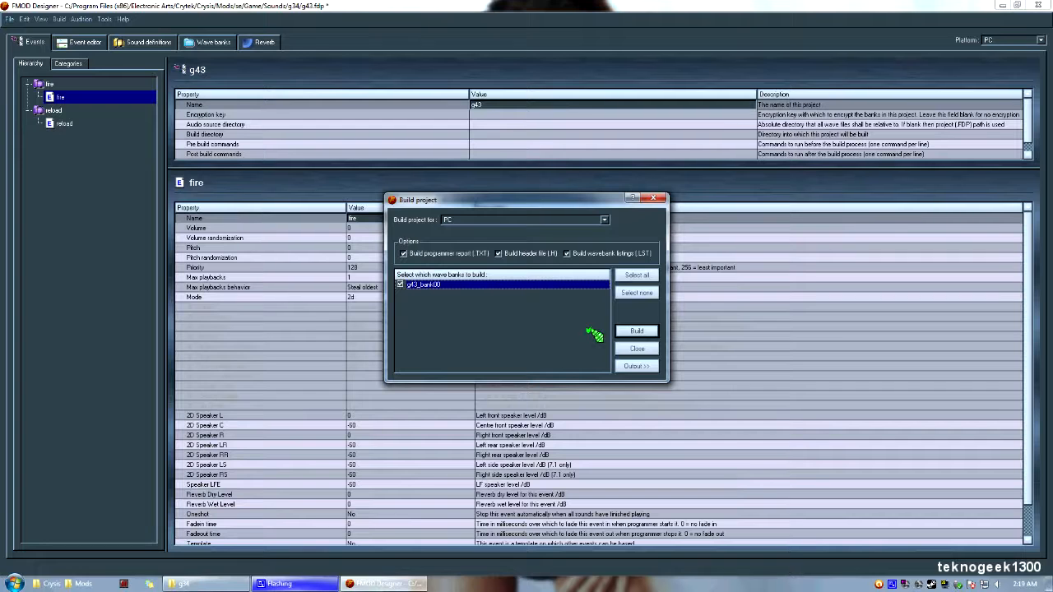
{"action": "left_click", "coordinate": [636, 330]}
{"action": "left_click", "coordinate": [531, 299]}
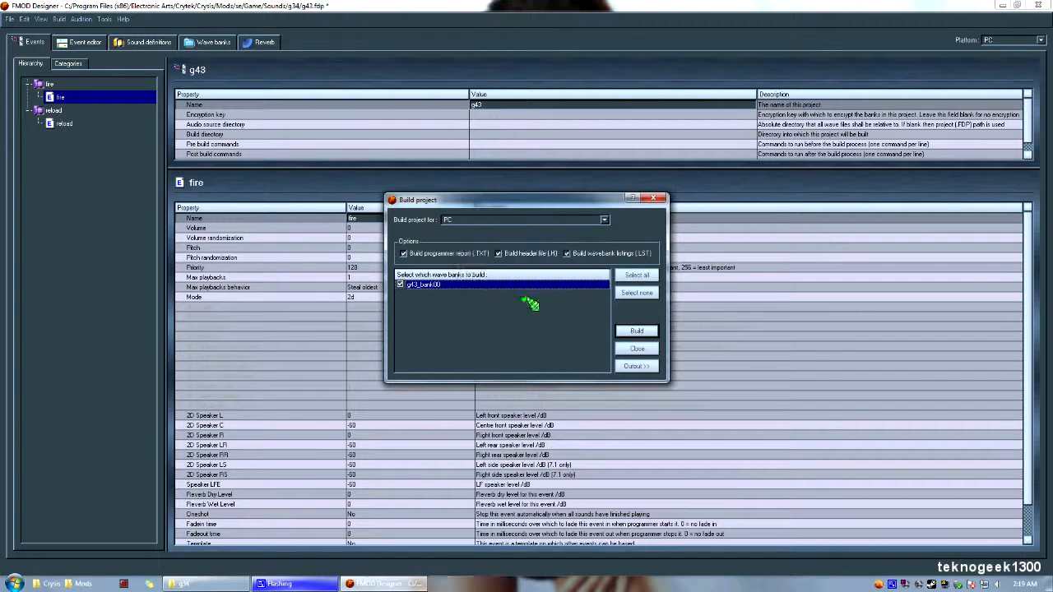
Step: Switch to the g34 folder in Windows Explorer and examine the built files, including g43.fev, g43.h and g43_bank00.lst
{"action": "left_click", "coordinate": [235, 582]}
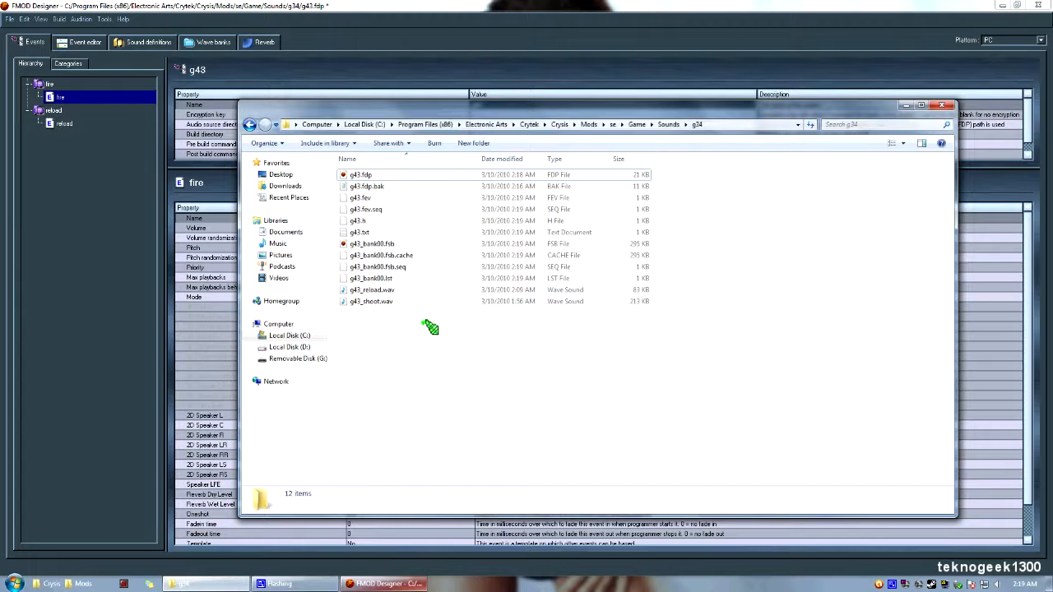
{"action": "left_click", "coordinate": [390, 277]}
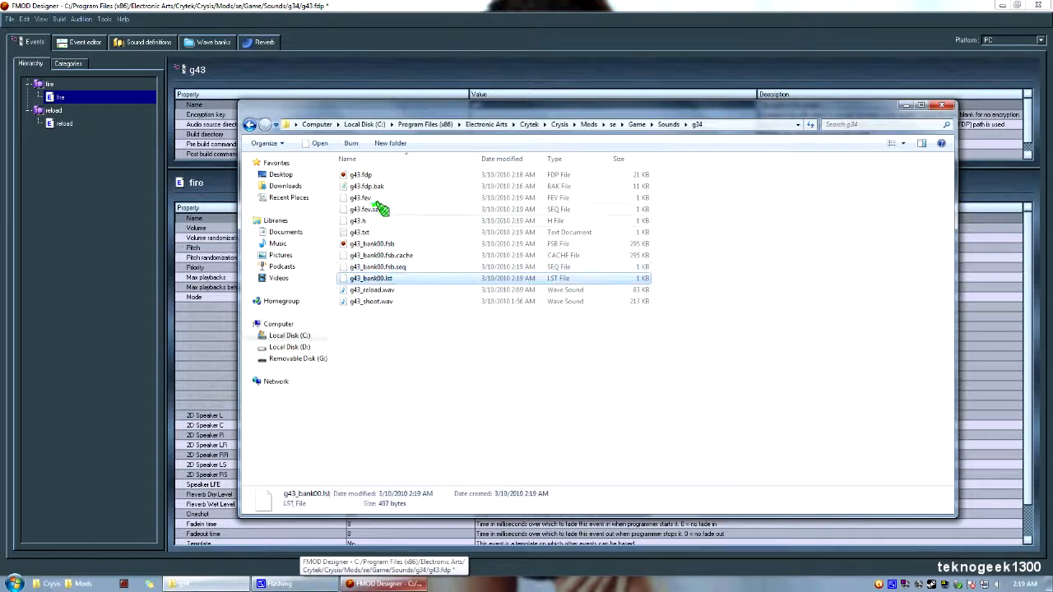
{"action": "left_click", "coordinate": [366, 219]}
{"action": "left_click", "coordinate": [372, 196]}
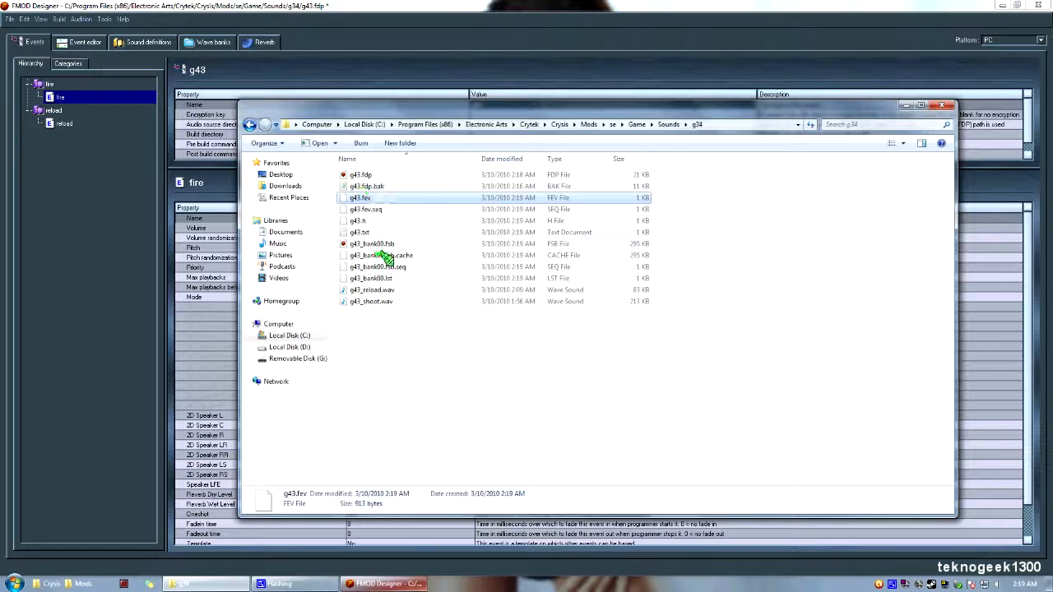
{"action": "left_click_drag", "start_coordinate": [427, 331], "coordinate": [350, 298]}
{"action": "left_click_drag", "start_coordinate": [549, 378], "coordinate": [355, 293]}
{"action": "left_click", "coordinate": [437, 360]}
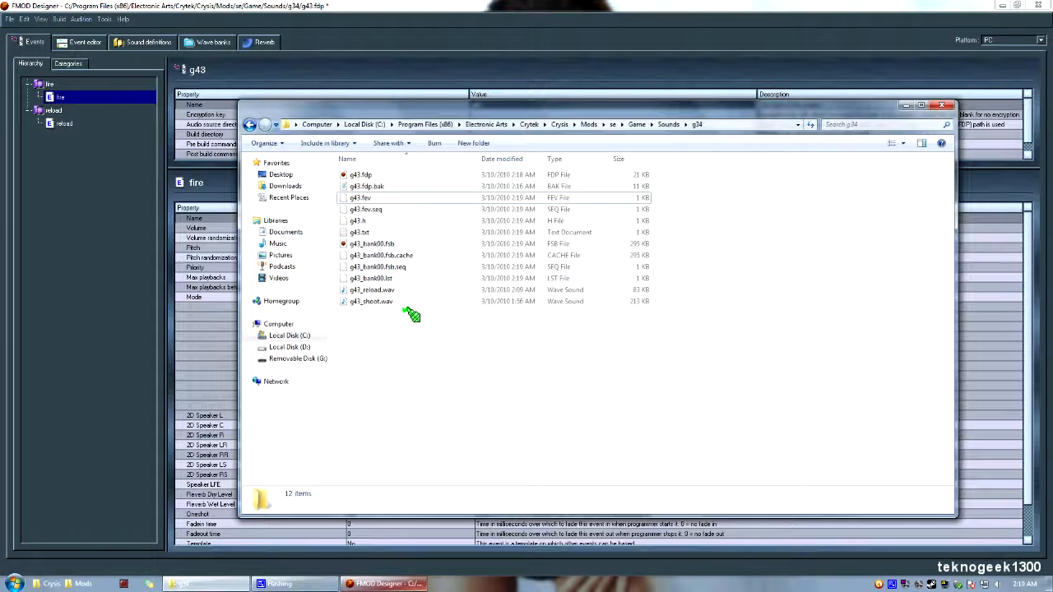
{"action": "left_click", "coordinate": [368, 198]}
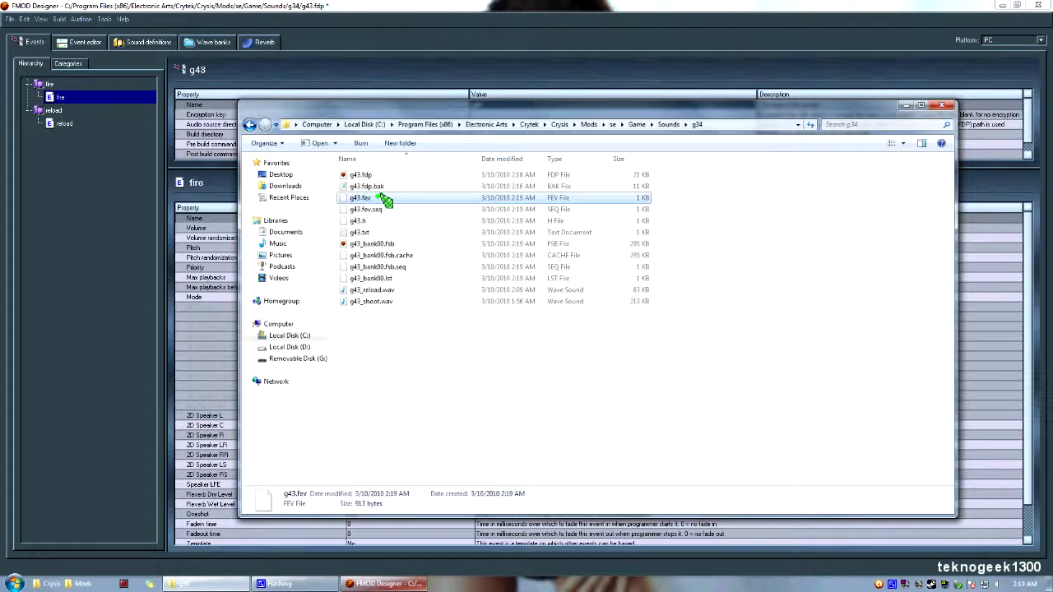
Step: Examine the source sounds g43_reload.wav and g43_shoot.wav in the g34 folder
{"action": "left_click", "coordinate": [388, 289]}
{"action": "left_click", "coordinate": [392, 300]}
{"action": "left_click", "coordinate": [392, 289]}
{"action": "left_click", "coordinate": [393, 299]}
{"action": "left_click", "coordinate": [393, 291]}
{"action": "left_click", "coordinate": [411, 302]}
{"action": "left_click_drag", "start_coordinate": [447, 337], "coordinate": [364, 331]}
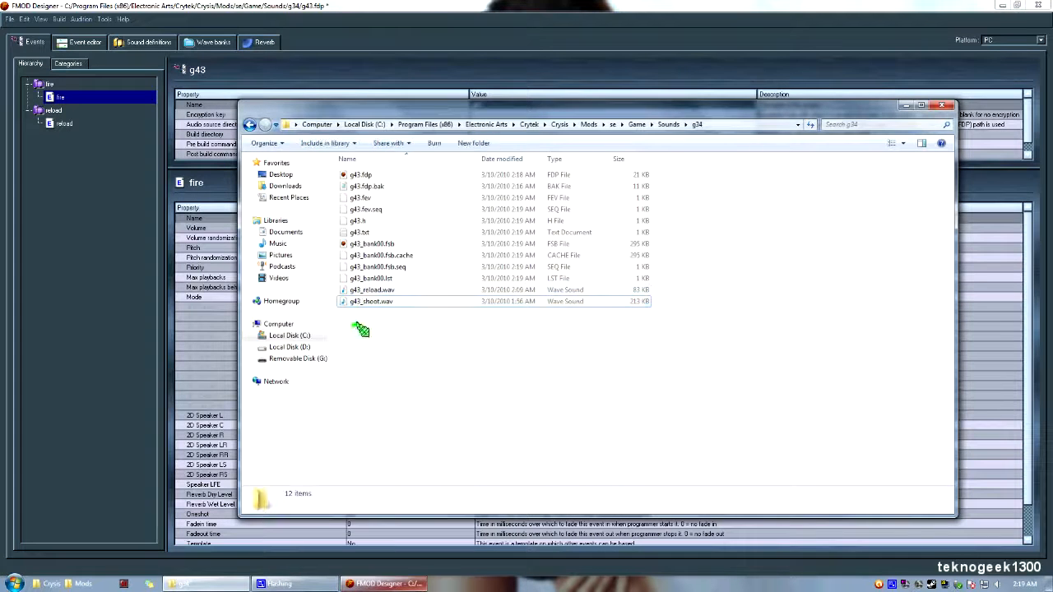
Step: Return to FMOD Designer, close the Build project dialog, and exit the program without saving changes to g43.fdp
{"action": "left_click", "coordinate": [82, 354]}
{"action": "left_click", "coordinate": [636, 350]}
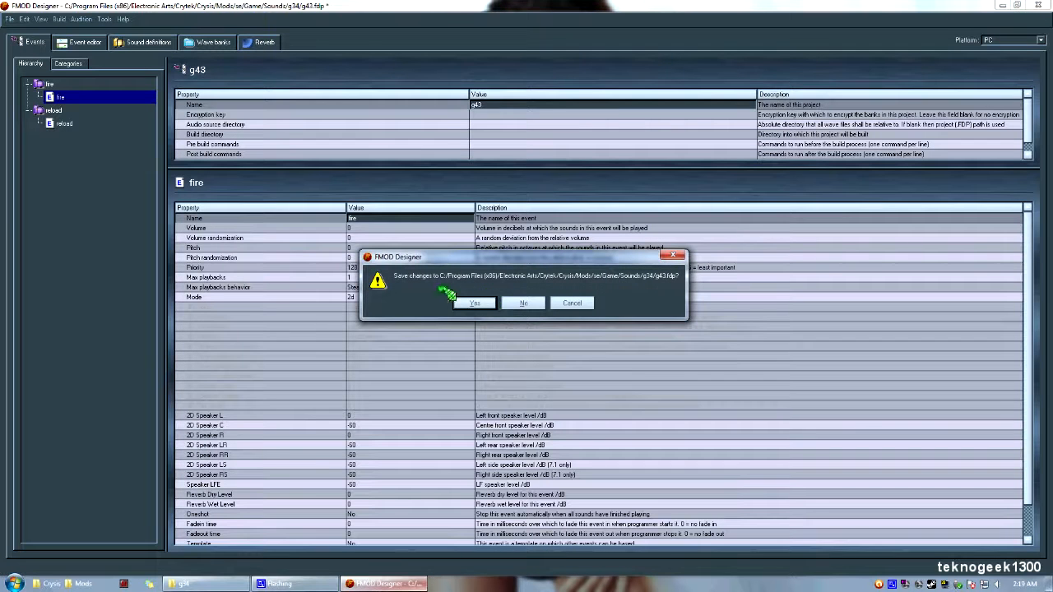
{"action": "left_click_drag", "start_coordinate": [452, 258], "coordinate": [400, 273]}
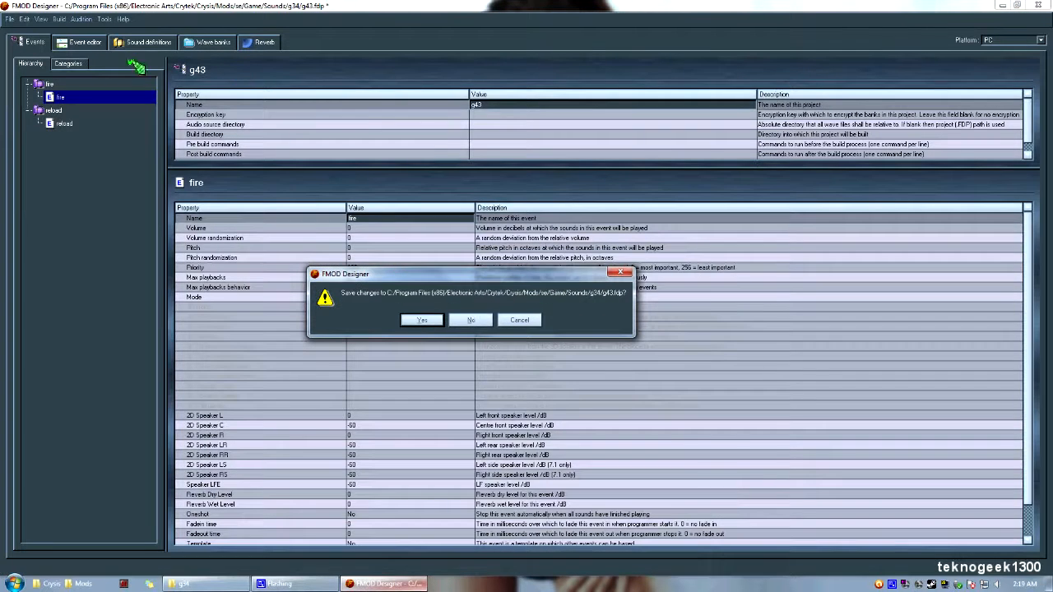
{"action": "left_click_drag", "start_coordinate": [518, 284], "coordinate": [464, 200]}
{"action": "left_click", "coordinate": [422, 238]}
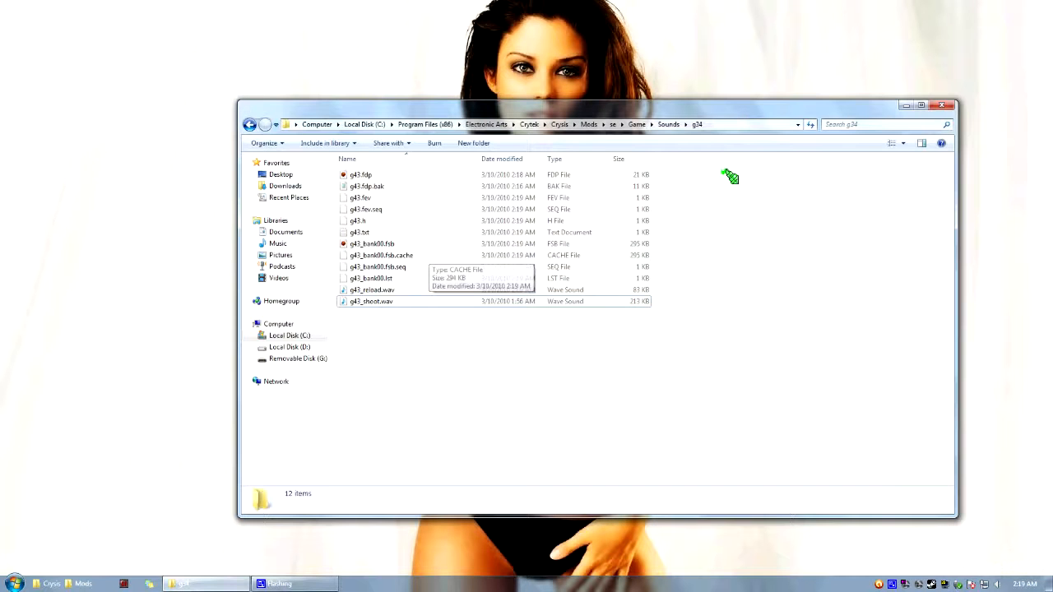